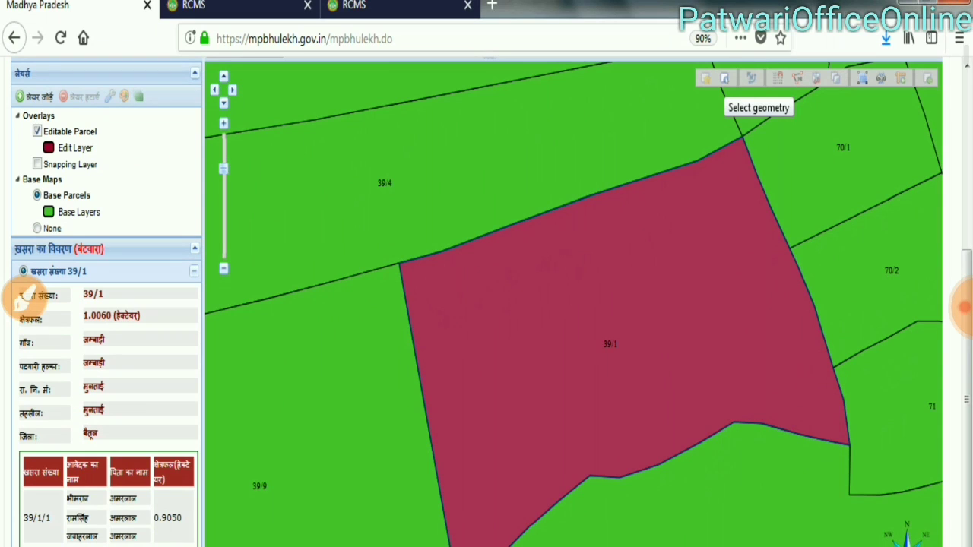
Mark the Select geometry tool in the document screenshot with a drawn arrow and close the drawing overlay.
{"action": "left_click", "coordinate": [25, 298]}
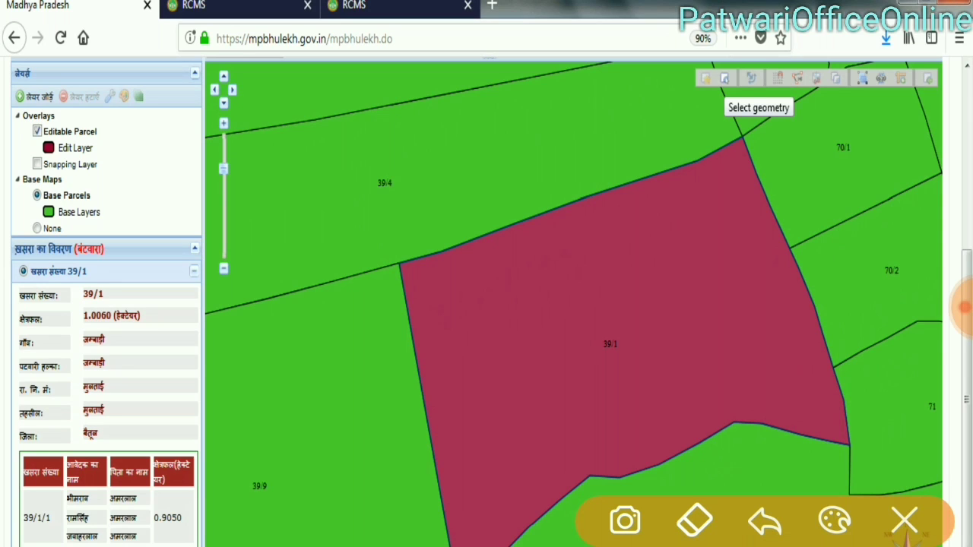
{"action": "mouse_move", "coordinate": [614, 173]}
{"action": "left_mouse_down"}
{"action": "mouse_move", "coordinate": [719, 95]}
{"action": "mouse_move", "coordinate": [713, 142]}
{"action": "left_mouse_up"}
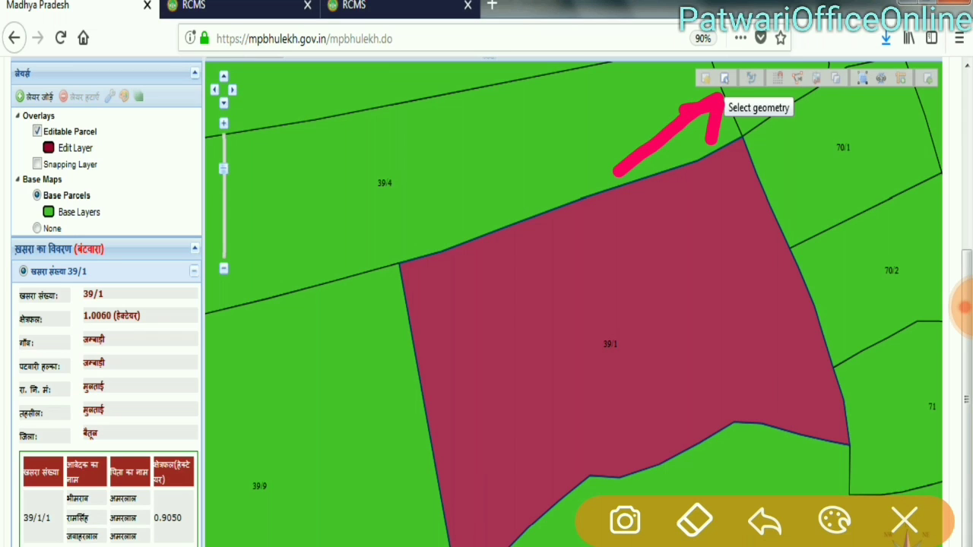
{"action": "left_click", "coordinate": [904, 521]}
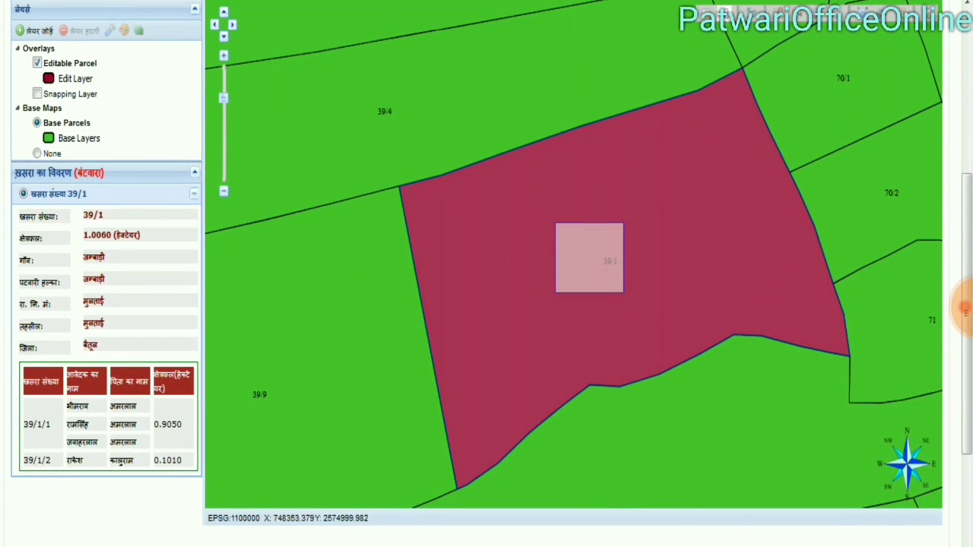
Draw an arrow pointing into parcel 39/1 beside the selection box and close the drawing overlay.
{"action": "left_click", "coordinate": [963, 308]}
{"action": "left_click_drag", "start_coordinate": [346, 128], "coordinate": [468, 213]}
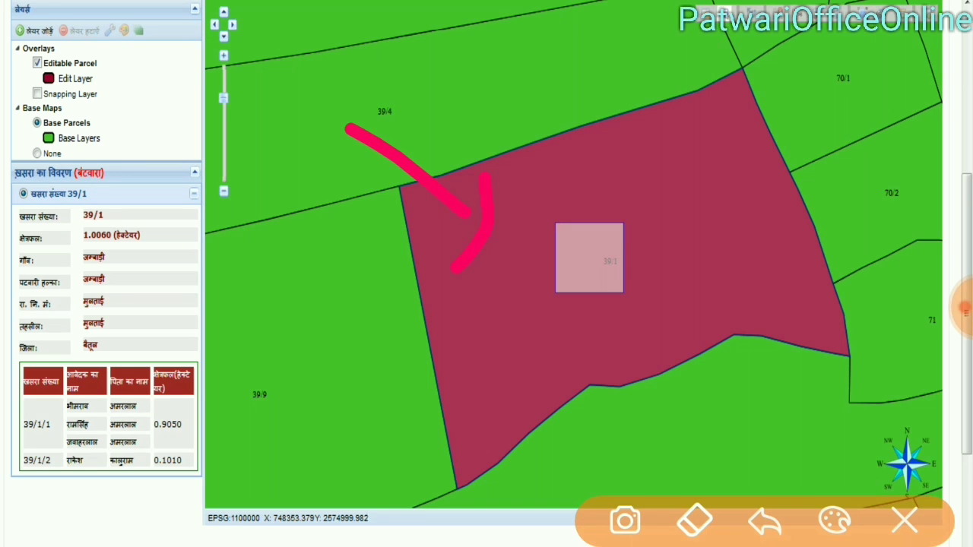
{"action": "left_click", "coordinate": [905, 521]}
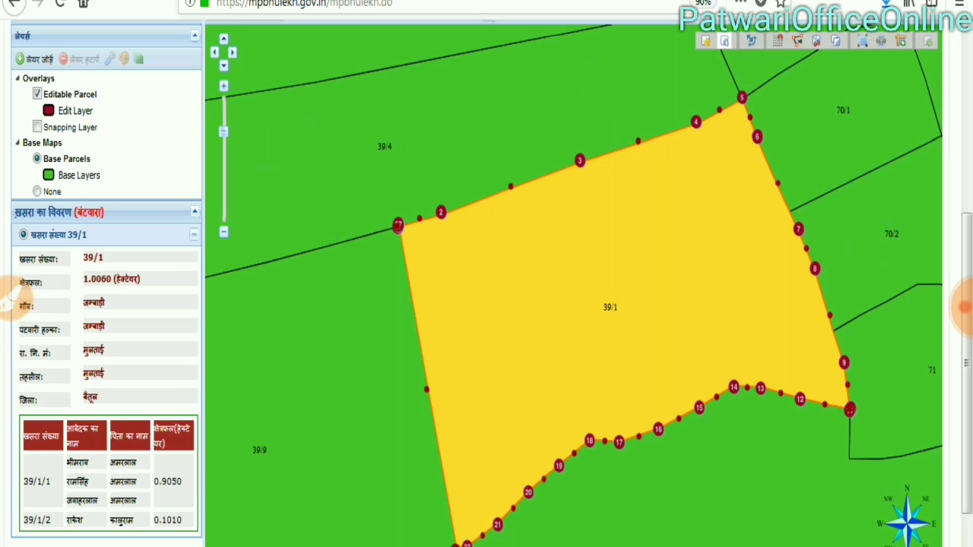
Draw arrows on page 7 pointing at the Split selected geometry tool and parcel vertex 3.
{"action": "left_click", "coordinate": [12, 298]}
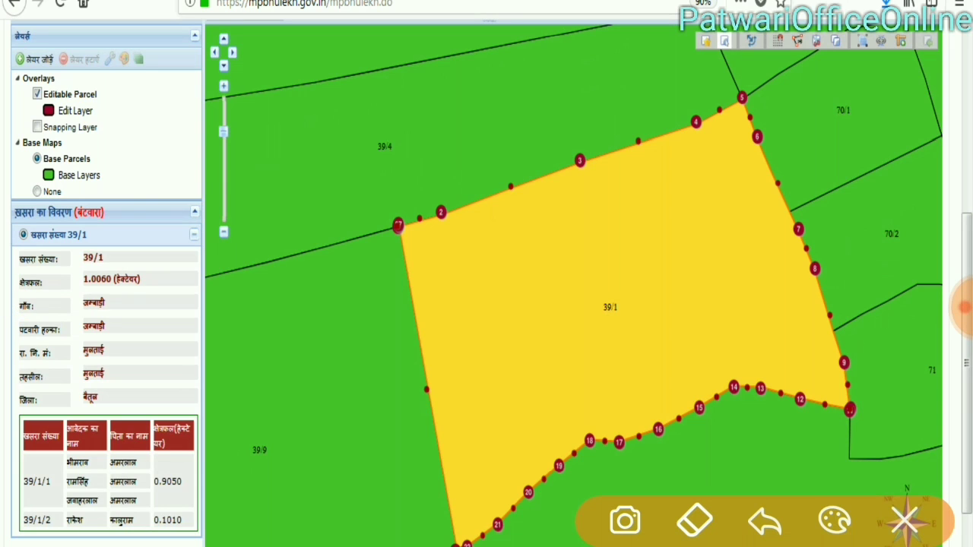
{"action": "left_click", "coordinate": [904, 520]}
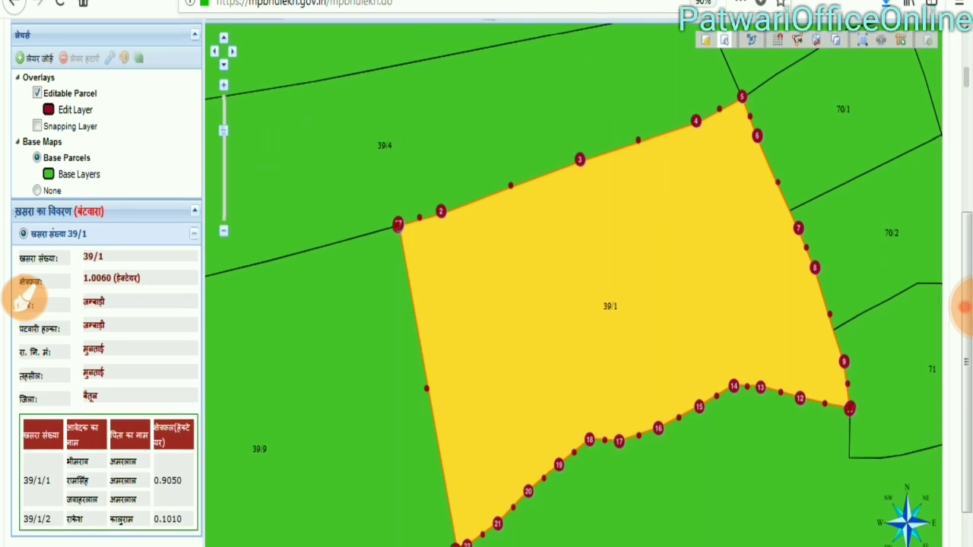
{"action": "scroll", "coordinate": [487, 274], "scroll_direction": "down", "scroll_amount": 8}
{"action": "scroll", "coordinate": [486, 274], "scroll_direction": "down", "scroll_amount": 7}
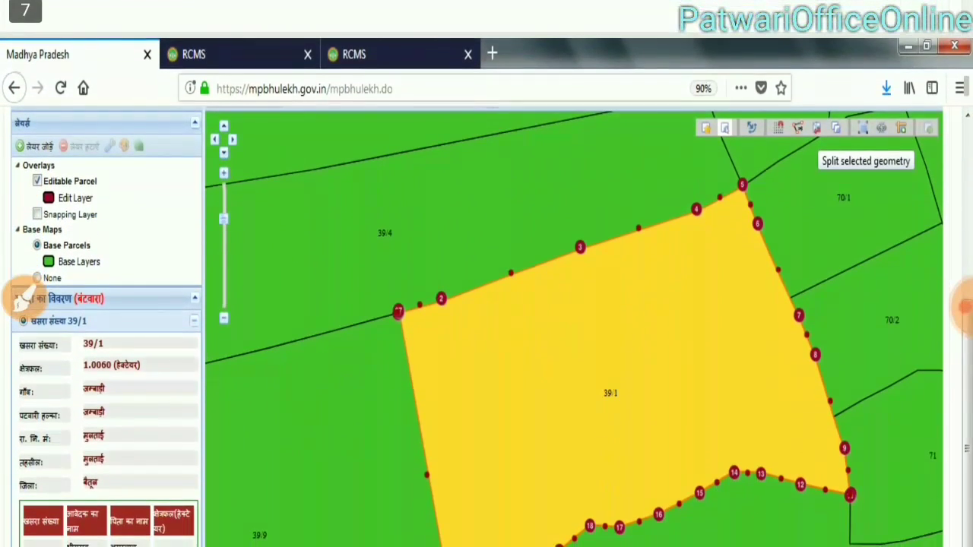
{"action": "left_click", "coordinate": [26, 296]}
{"action": "left_click_drag", "start_coordinate": [817, 164], "coordinate": [812, 262]}
{"action": "left_click_drag", "start_coordinate": [786, 222], "coordinate": [814, 168]}
{"action": "left_click_drag", "start_coordinate": [821, 171], "coordinate": [851, 211]}
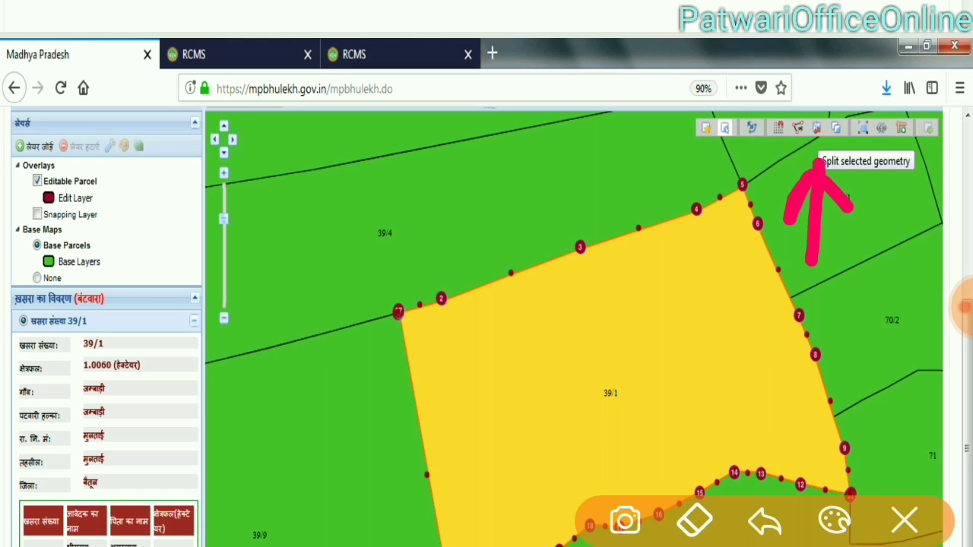
{"action": "mouse_move", "coordinate": [498, 201]}
{"action": "left_mouse_down"}
{"action": "mouse_move", "coordinate": [567, 230]}
{"action": "mouse_move", "coordinate": [570, 242]}
{"action": "left_mouse_up"}
{"action": "left_click_drag", "start_coordinate": [564, 186], "coordinate": [570, 241]}
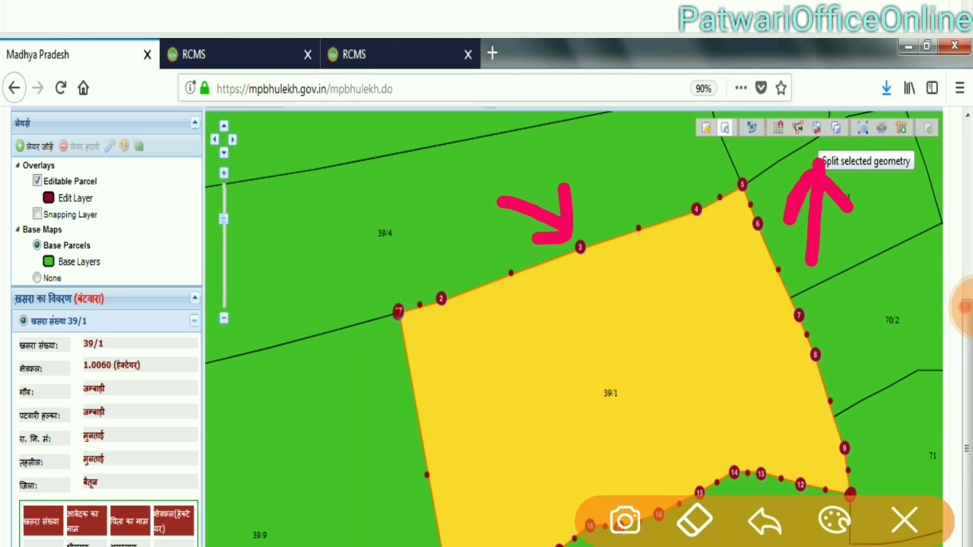
{"action": "left_click", "coordinate": [905, 520]}
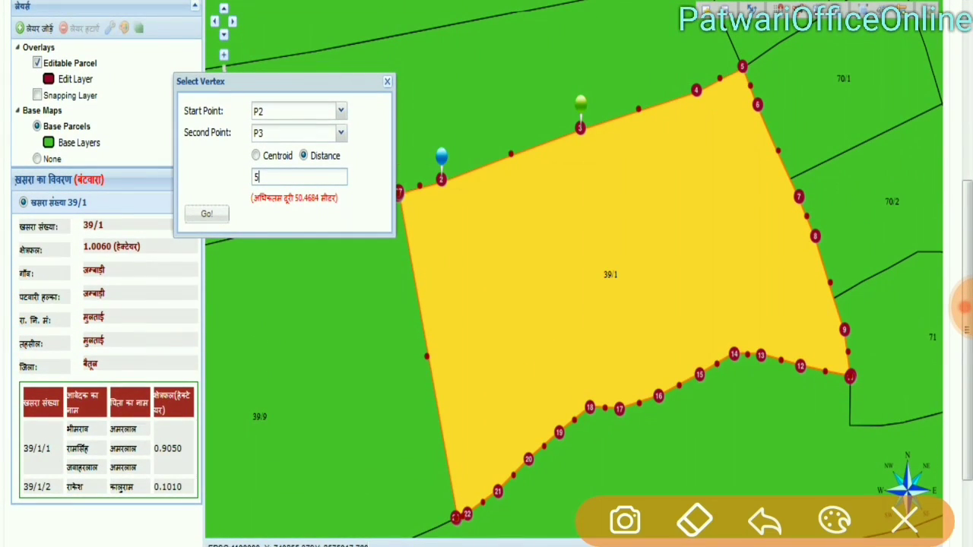
Mark the Centroid/Distance options, distance field, maximum-distance note and Go! button of the Select Vertex dialog with arrows.
{"action": "mouse_move", "coordinate": [205, 149]}
{"action": "left_mouse_down"}
{"action": "mouse_move", "coordinate": [238, 164]}
{"action": "mouse_move", "coordinate": [240, 154]}
{"action": "left_mouse_up"}
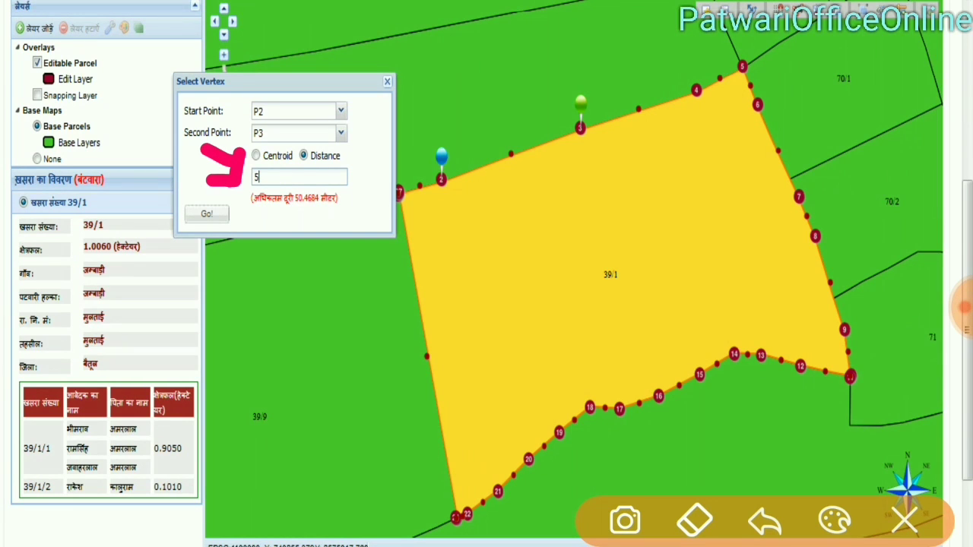
{"action": "mouse_move", "coordinate": [344, 176]}
{"action": "left_mouse_down"}
{"action": "mouse_move", "coordinate": [402, 196]}
{"action": "mouse_move", "coordinate": [370, 206]}
{"action": "mouse_move", "coordinate": [366, 171]}
{"action": "left_mouse_up"}
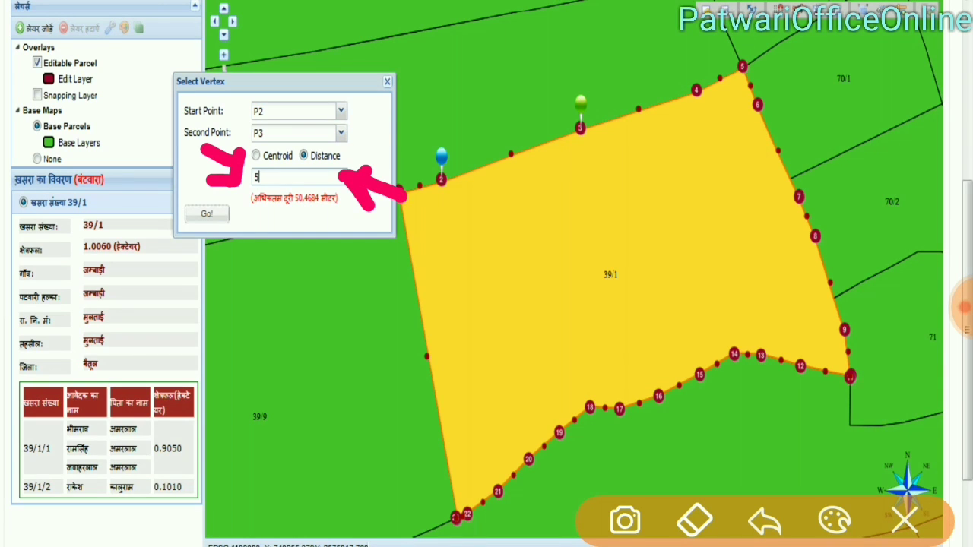
{"action": "mouse_move", "coordinate": [315, 236]}
{"action": "left_mouse_down"}
{"action": "mouse_move", "coordinate": [340, 321]}
{"action": "mouse_move", "coordinate": [307, 285]}
{"action": "left_mouse_up"}
{"action": "left_click_drag", "start_coordinate": [317, 236], "coordinate": [356, 266]}
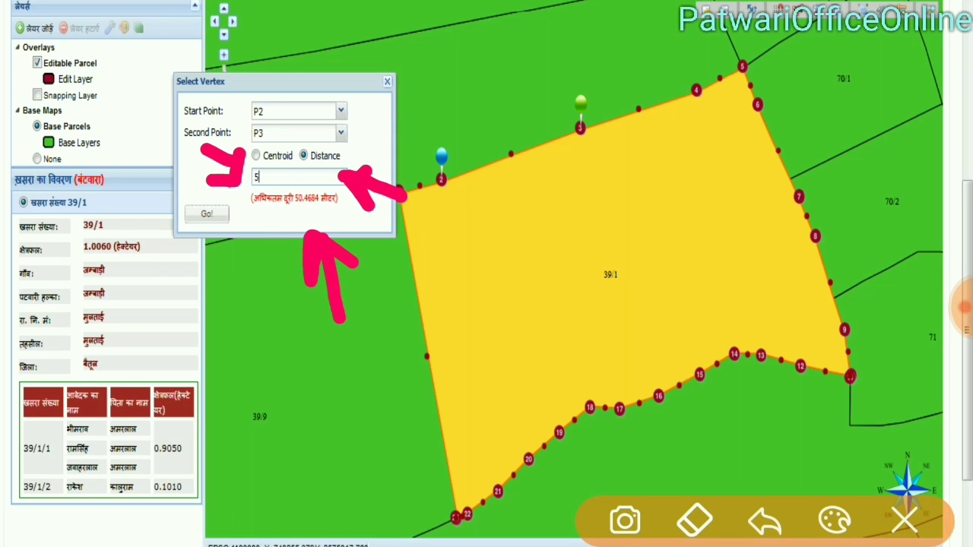
{"action": "mouse_move", "coordinate": [205, 237]}
{"action": "left_mouse_down"}
{"action": "mouse_move", "coordinate": [228, 319]}
{"action": "mouse_move", "coordinate": [189, 295]}
{"action": "left_mouse_up"}
{"action": "left_click_drag", "start_coordinate": [207, 237], "coordinate": [225, 268]}
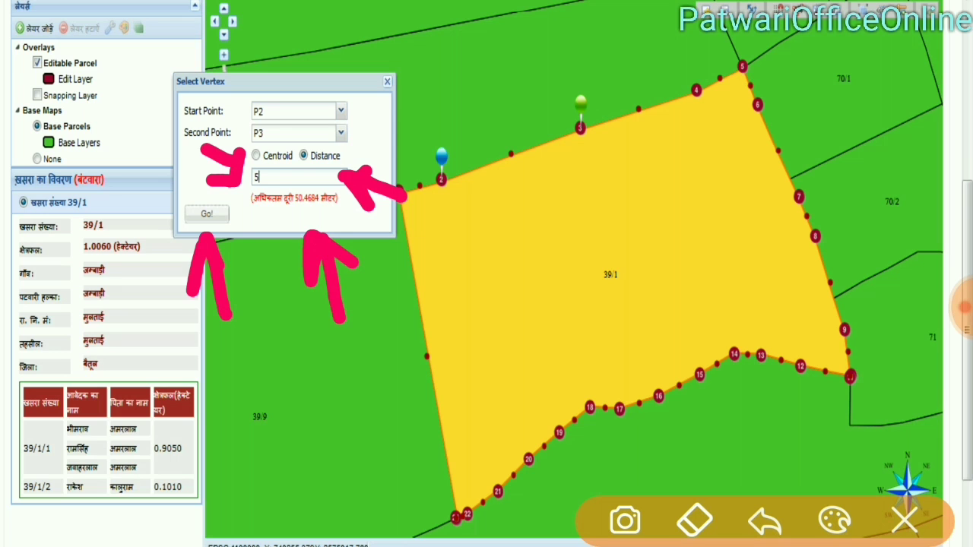
{"action": "left_click", "coordinate": [905, 521]}
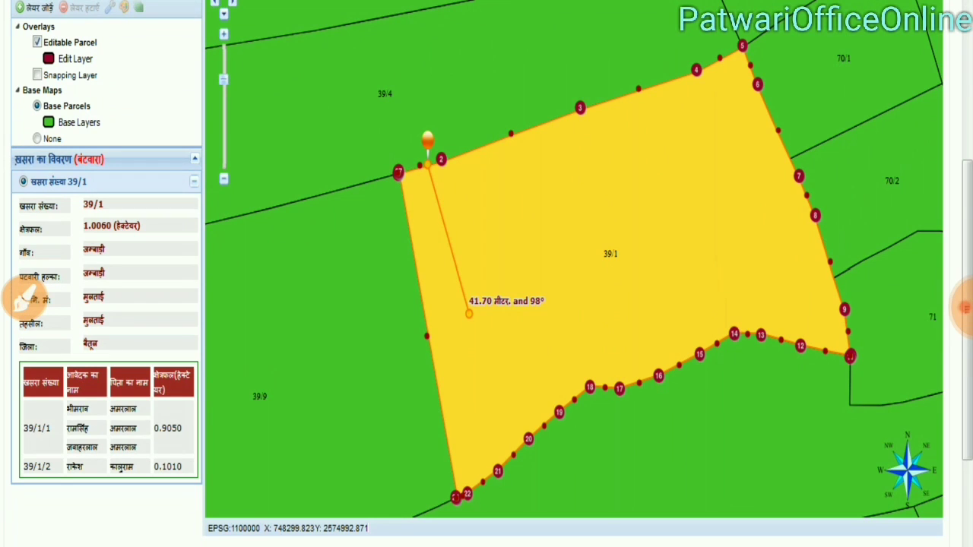
Circle the orange pin near vertex 2 where the split line starts and close the drawing overlay.
{"action": "left_click", "coordinate": [25, 298]}
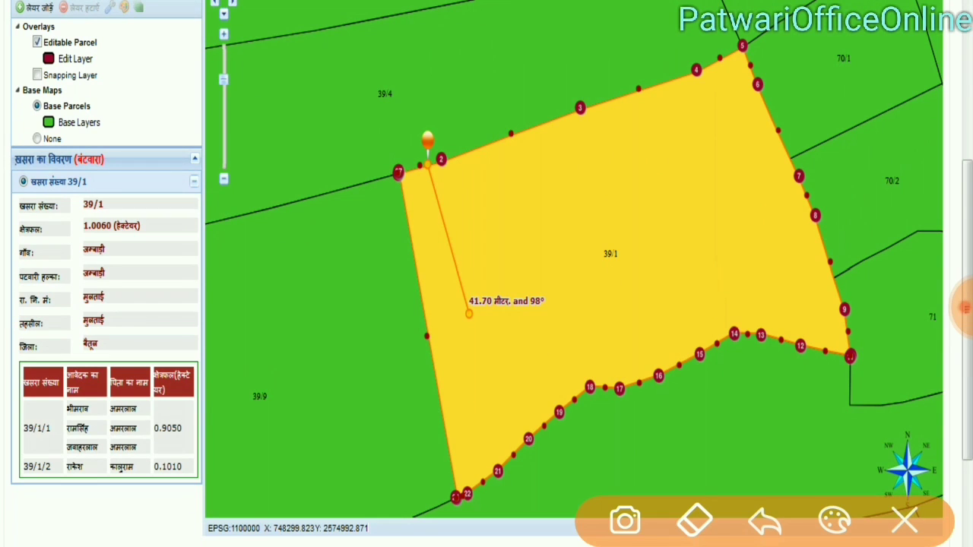
{"action": "mouse_move", "coordinate": [363, 89]}
{"action": "left_mouse_down"}
{"action": "mouse_move", "coordinate": [448, 220]}
{"action": "mouse_move", "coordinate": [330, 152]}
{"action": "left_mouse_up"}
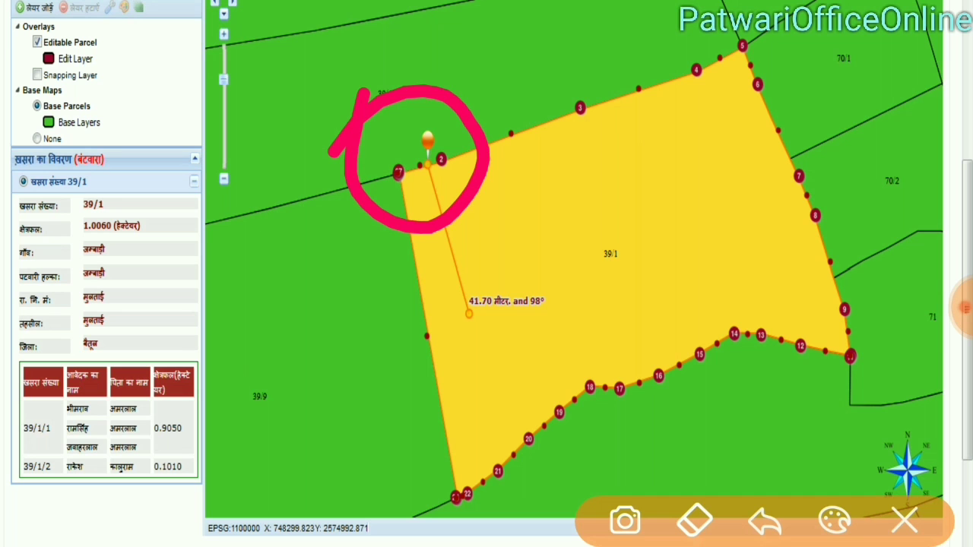
{"action": "left_click", "coordinate": [905, 521]}
On the split preview page, circle both parcel area labels, the 0.1010 area in the owner table and the split line's lower end.
{"action": "scroll", "coordinate": [487, 274], "scroll_direction": "down", "scroll_amount": 3}
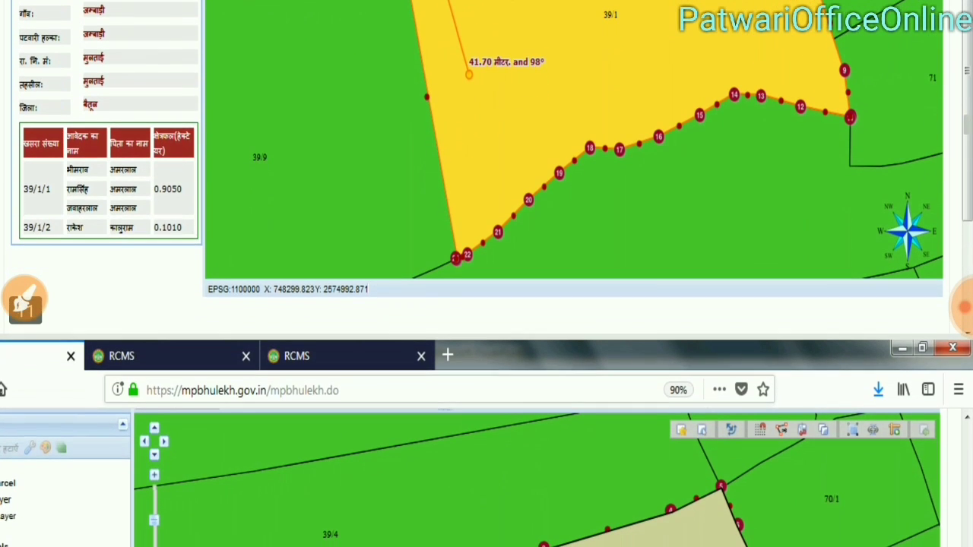
{"action": "scroll", "coordinate": [486, 273], "scroll_direction": "down", "scroll_amount": 5}
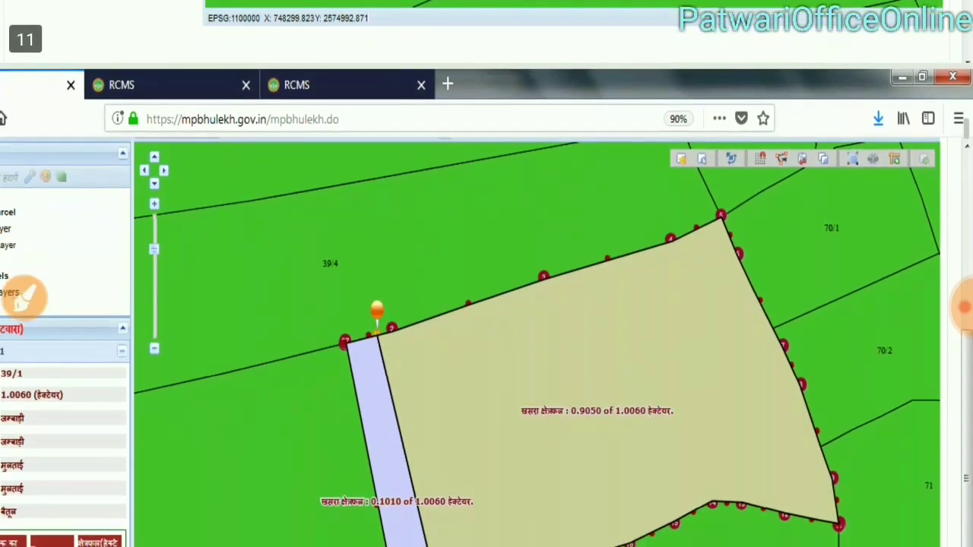
{"action": "scroll", "coordinate": [22, 300], "scroll_direction": "down", "scroll_amount": 1}
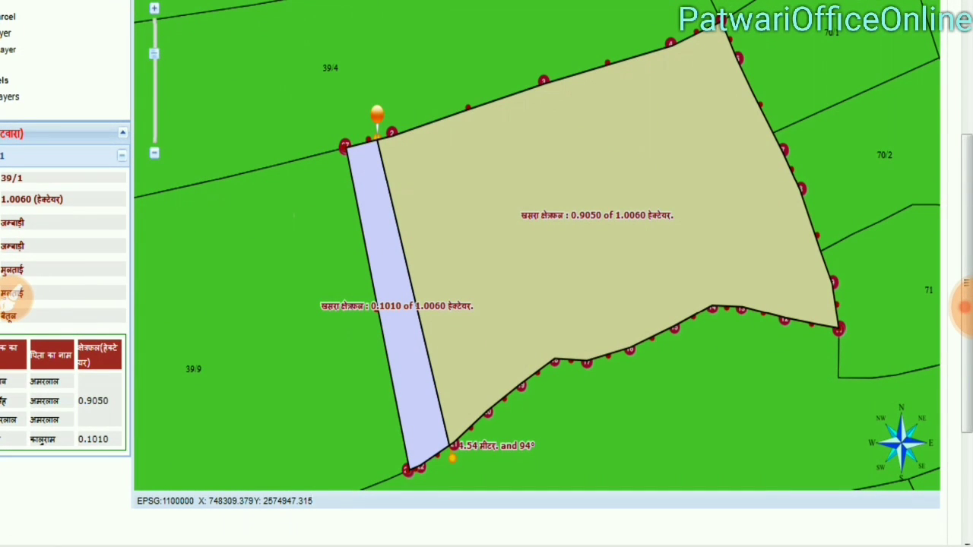
{"action": "left_click", "coordinate": [15, 298]}
{"action": "mouse_move", "coordinate": [403, 247]}
{"action": "left_mouse_down"}
{"action": "mouse_move", "coordinate": [395, 382]}
{"action": "mouse_move", "coordinate": [517, 292]}
{"action": "mouse_move", "coordinate": [334, 275]}
{"action": "left_mouse_up"}
{"action": "mouse_move", "coordinate": [532, 166]}
{"action": "left_mouse_down"}
{"action": "mouse_move", "coordinate": [669, 304]}
{"action": "mouse_move", "coordinate": [585, 159]}
{"action": "mouse_move", "coordinate": [491, 204]}
{"action": "left_mouse_up"}
{"action": "mouse_move", "coordinate": [144, 422]}
{"action": "left_mouse_down"}
{"action": "mouse_move", "coordinate": [110, 414]}
{"action": "mouse_move", "coordinate": [167, 456]}
{"action": "mouse_move", "coordinate": [99, 423]}
{"action": "left_mouse_up"}
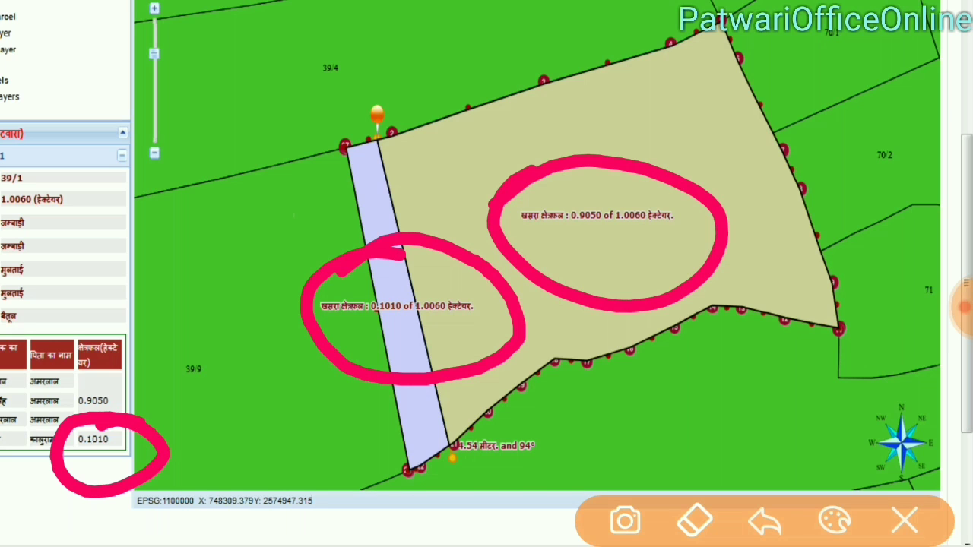
{"action": "mouse_move", "coordinate": [456, 421]}
{"action": "left_mouse_down"}
{"action": "mouse_move", "coordinate": [437, 492]}
{"action": "mouse_move", "coordinate": [525, 452]}
{"action": "mouse_move", "coordinate": [401, 440]}
{"action": "left_mouse_up"}
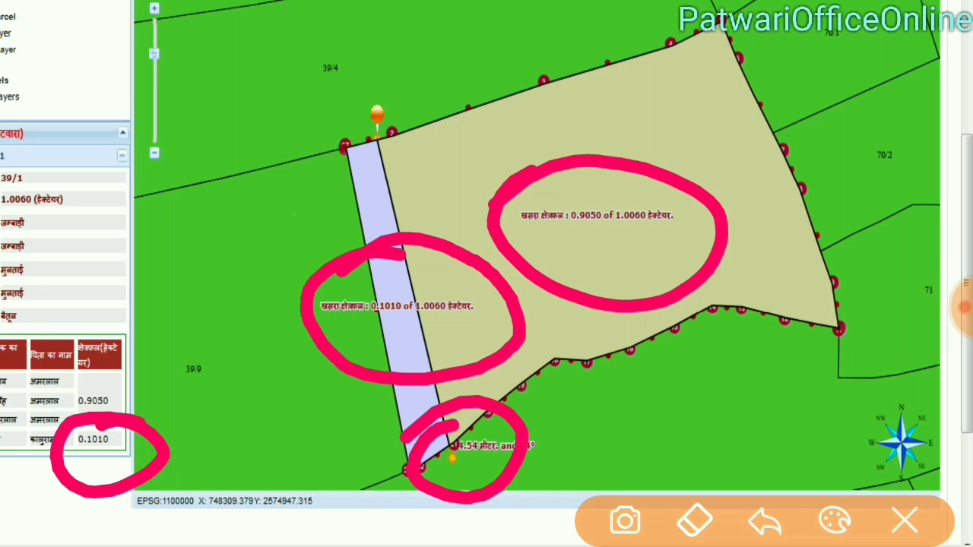
{"action": "left_click", "coordinate": [904, 522]}
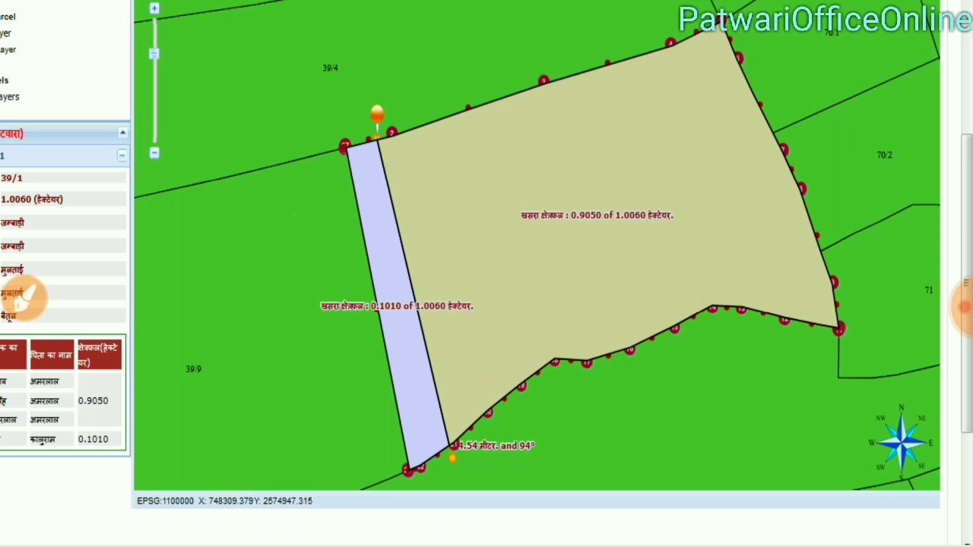
Circle the lower end of the split line on the following preview, where the areas read 0.9045 and 0.1015.
{"action": "scroll", "coordinate": [23, 296], "scroll_direction": "down", "scroll_amount": 10}
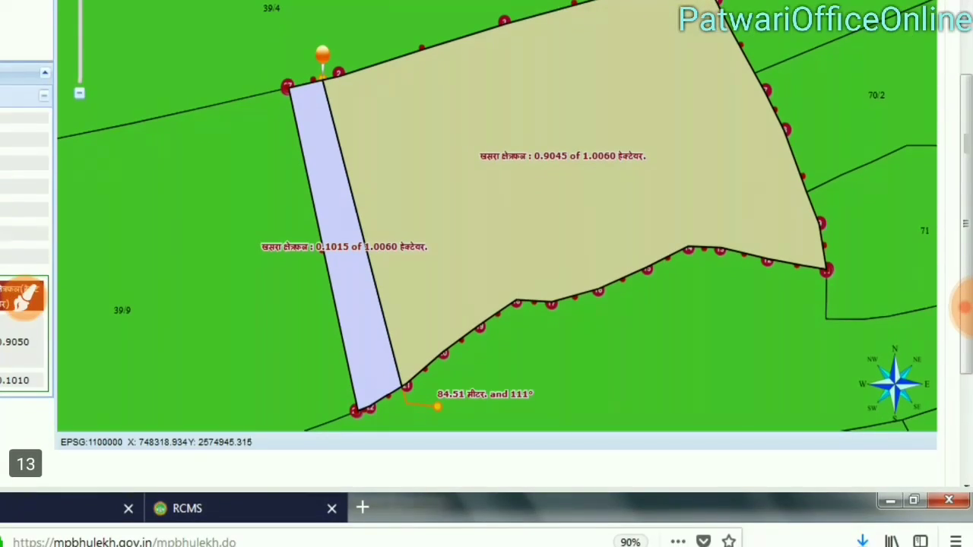
{"action": "left_click", "coordinate": [964, 306]}
{"action": "mouse_move", "coordinate": [413, 354]}
{"action": "left_mouse_down"}
{"action": "mouse_move", "coordinate": [435, 447]}
{"action": "mouse_move", "coordinate": [366, 349]}
{"action": "left_mouse_up"}
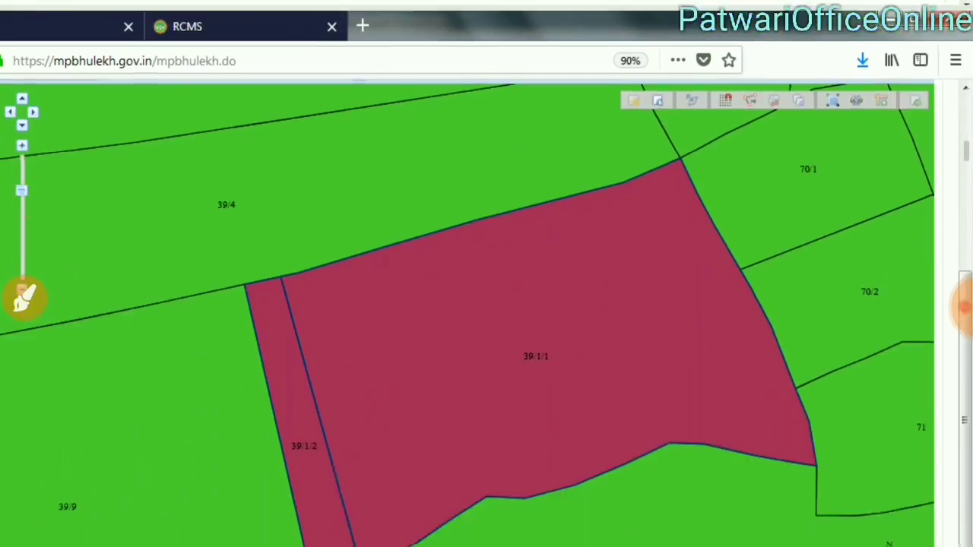
Circle the divided parcels 39/1/2 and 39/1/1 on the map and close the drawing overlay.
{"action": "scroll", "coordinate": [486, 304], "scroll_direction": "down", "scroll_amount": 2}
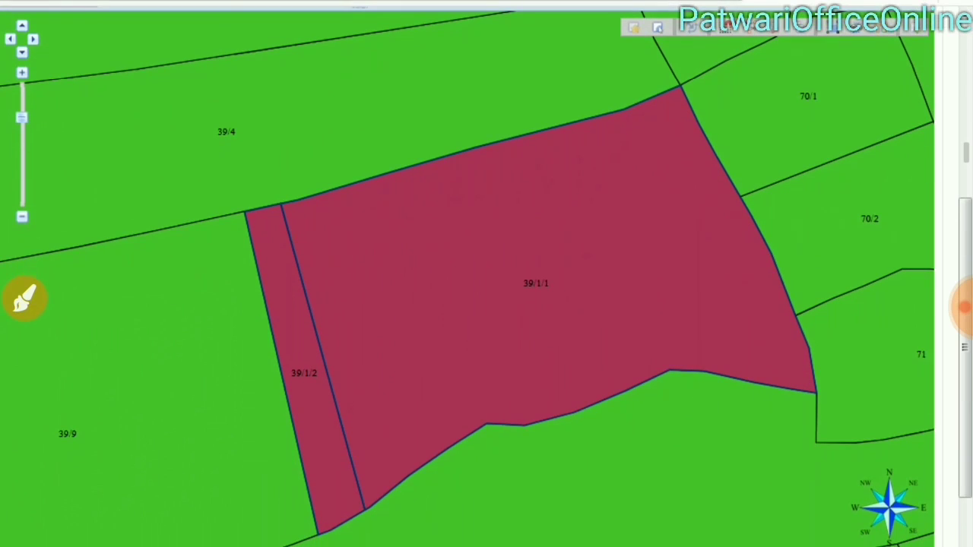
{"action": "left_click", "coordinate": [25, 298]}
{"action": "mouse_move", "coordinate": [308, 149]}
{"action": "left_mouse_down"}
{"action": "mouse_move", "coordinate": [224, 214]}
{"action": "mouse_move", "coordinate": [380, 194]}
{"action": "mouse_move", "coordinate": [295, 143]}
{"action": "left_mouse_up"}
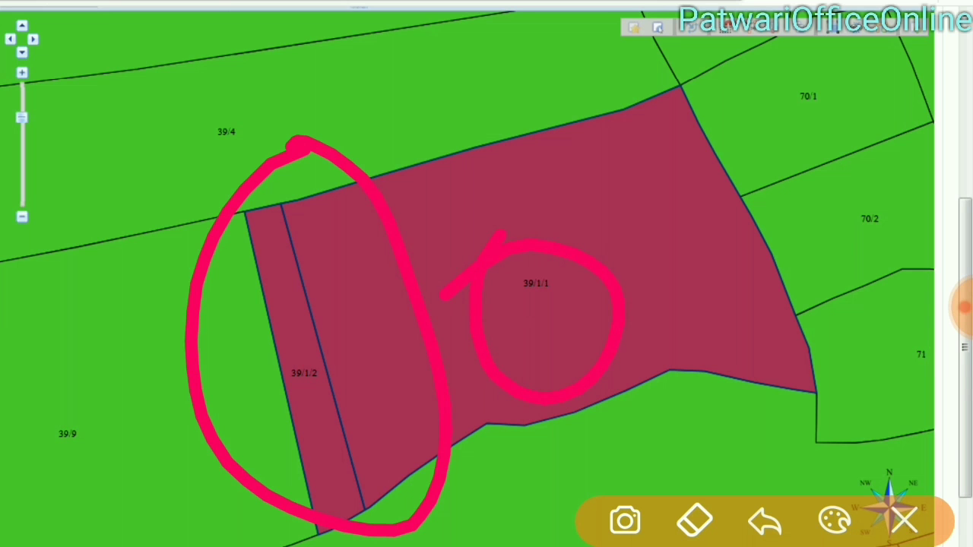
{"action": "left_click", "coordinate": [903, 521]}
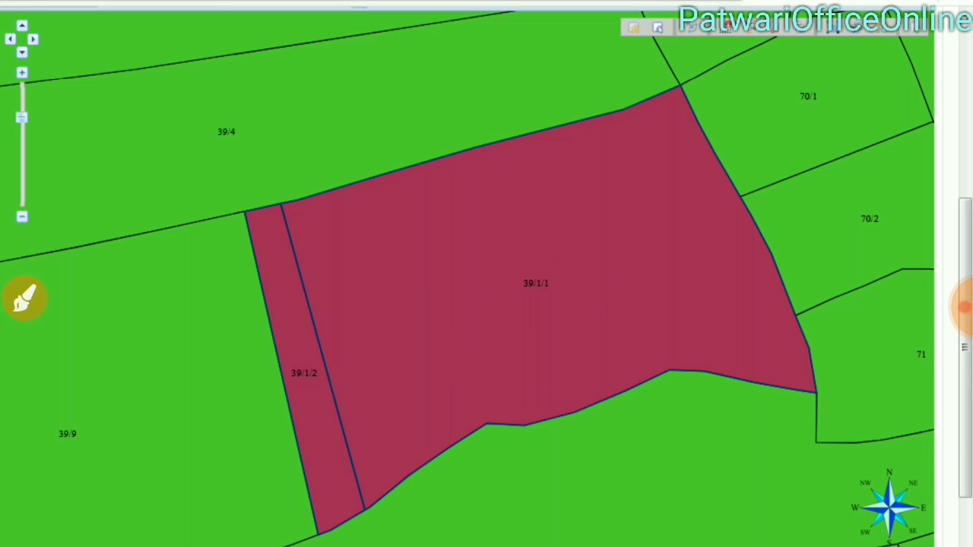
Circle the Save Editing tool on the page after the divided map and close the drawing overlay.
{"action": "scroll", "coordinate": [487, 304], "scroll_direction": "down", "scroll_amount": 5}
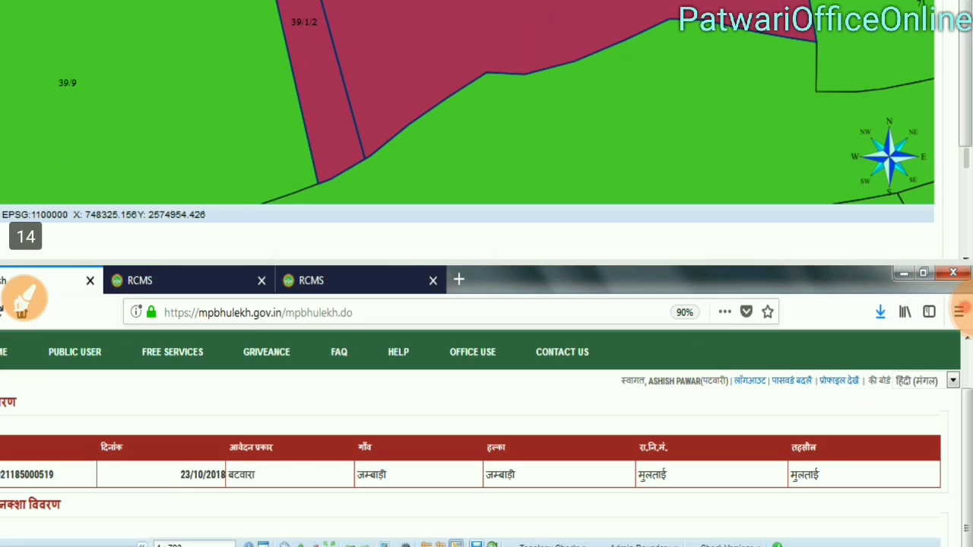
{"action": "scroll", "coordinate": [487, 304], "scroll_direction": "down", "scroll_amount": 3}
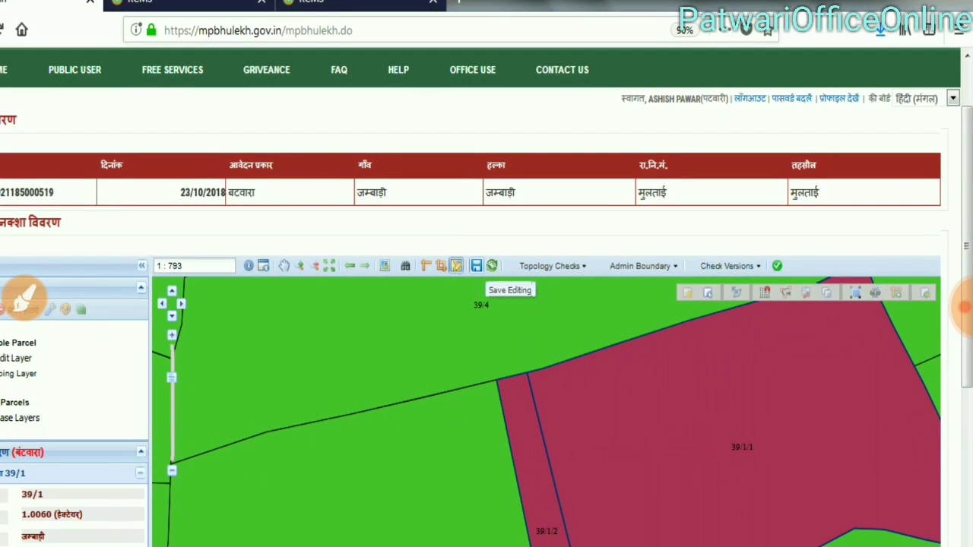
{"action": "left_click", "coordinate": [25, 297]}
{"action": "mouse_move", "coordinate": [462, 227]}
{"action": "left_mouse_down"}
{"action": "mouse_move", "coordinate": [471, 325]}
{"action": "mouse_move", "coordinate": [528, 225]}
{"action": "mouse_move", "coordinate": [412, 289]}
{"action": "left_mouse_up"}
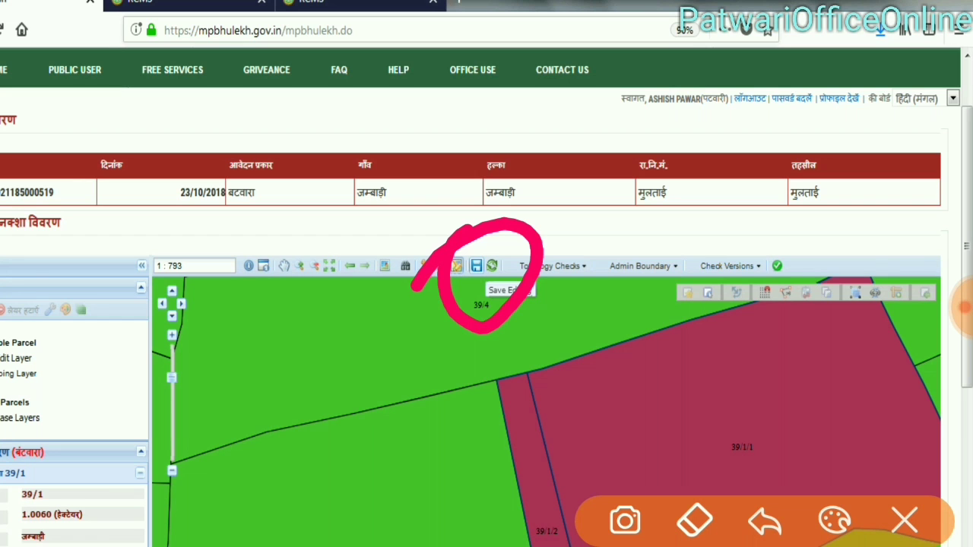
{"action": "left_click", "coordinate": [905, 520]}
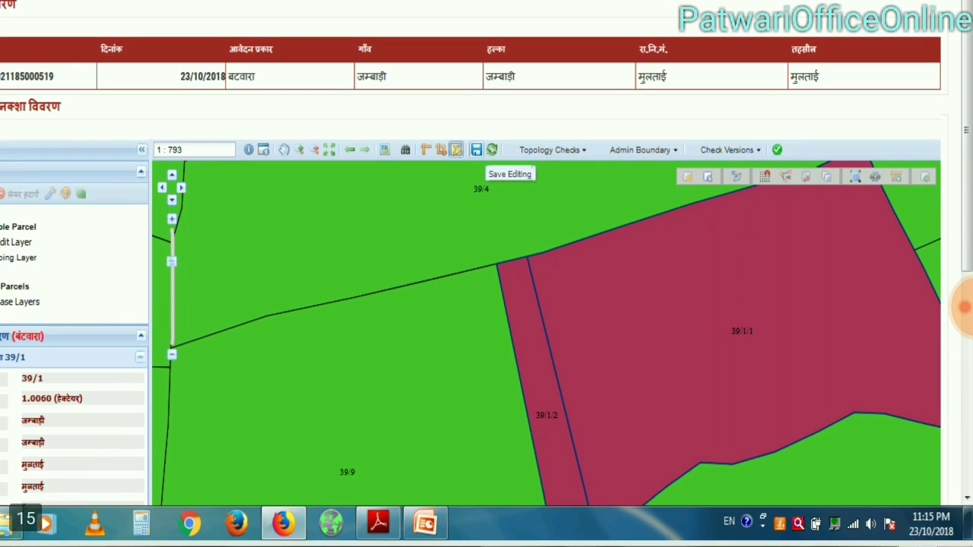
Circle the green check icon beside Check Versions in the map screenshot.
{"action": "left_click", "coordinate": [964, 307]}
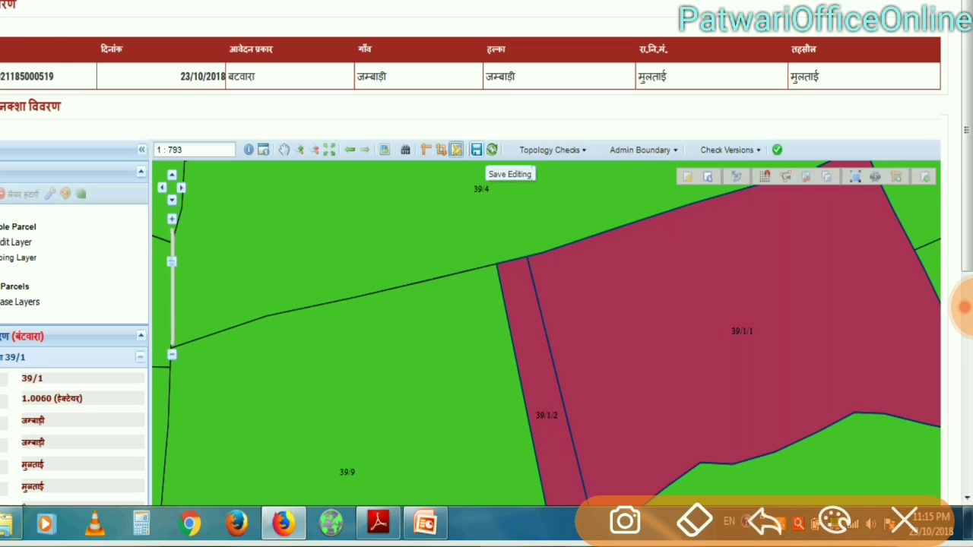
{"action": "mouse_move", "coordinate": [795, 110]}
{"action": "left_mouse_down"}
{"action": "mouse_move", "coordinate": [716, 194]}
{"action": "mouse_move", "coordinate": [840, 137]}
{"action": "mouse_move", "coordinate": [760, 123]}
{"action": "left_mouse_up"}
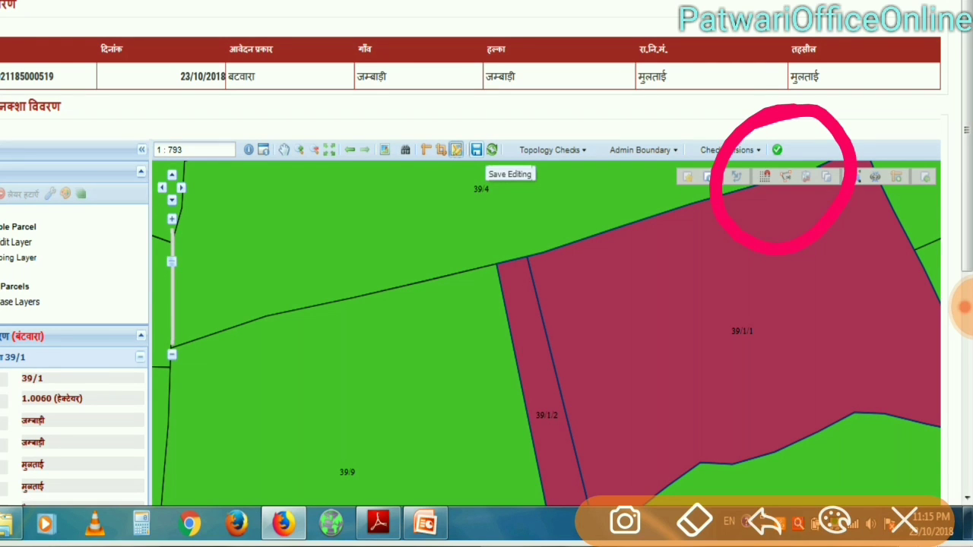
Circle the टिप्पणी remark box and the नक्शा सेव करे button below the divided map, and close the drawing overlay.
{"action": "left_click", "coordinate": [905, 521]}
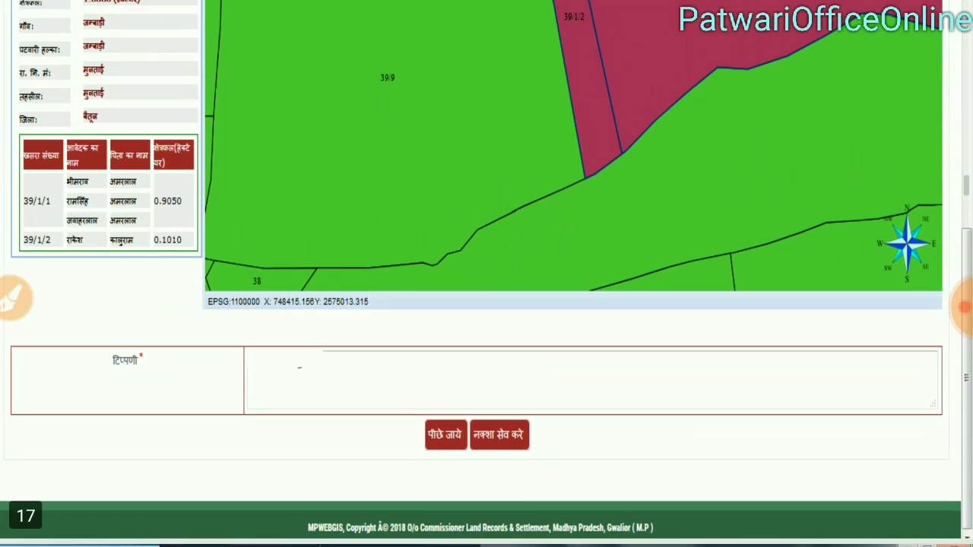
{"action": "left_click", "coordinate": [11, 298]}
{"action": "mouse_move", "coordinate": [270, 336]}
{"action": "left_mouse_down"}
{"action": "mouse_move", "coordinate": [327, 331]}
{"action": "mouse_move", "coordinate": [259, 359]}
{"action": "left_mouse_up"}
{"action": "mouse_move", "coordinate": [517, 354]}
{"action": "left_mouse_down"}
{"action": "mouse_move", "coordinate": [487, 401]}
{"action": "mouse_move", "coordinate": [532, 362]}
{"action": "left_mouse_up"}
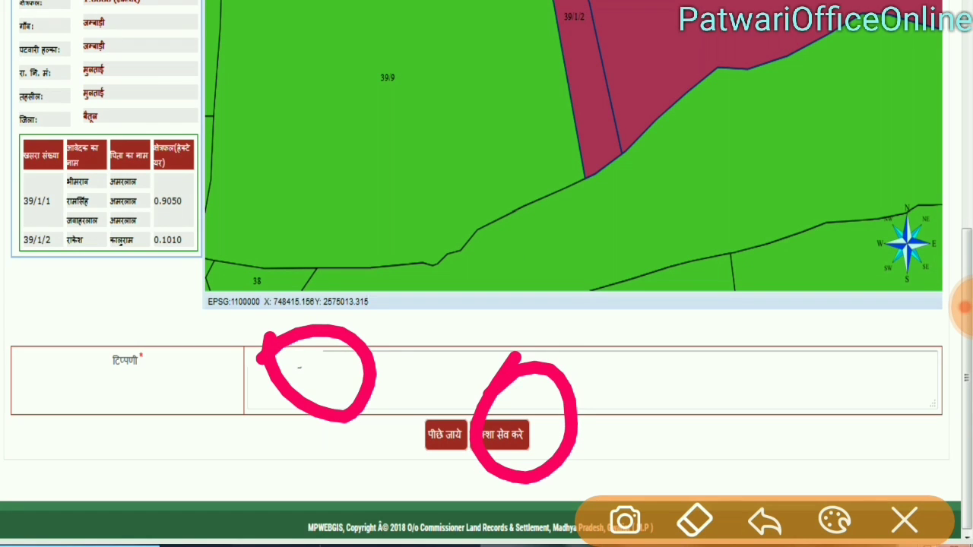
{"action": "left_click", "coordinate": [905, 520]}
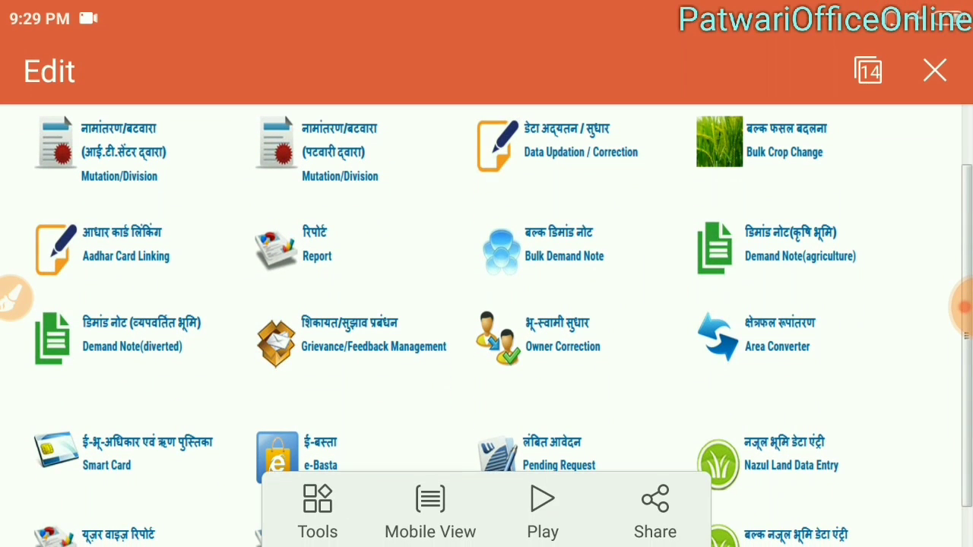
Circle the Data Updation / Correction entry on the patwari control-panel page and close the drawing overlay.
{"action": "scroll", "coordinate": [486, 289], "scroll_direction": "up", "scroll_amount": 1}
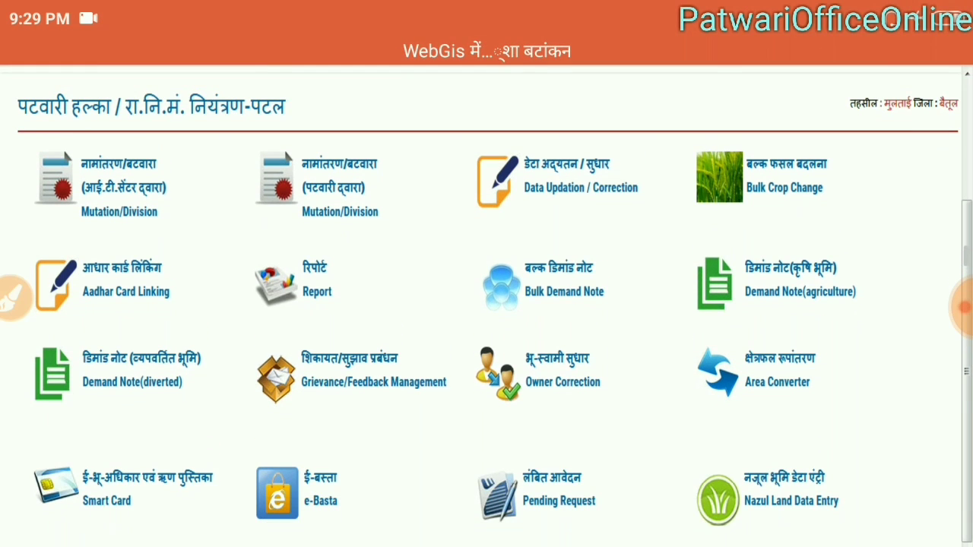
{"action": "left_click", "coordinate": [12, 298]}
{"action": "mouse_move", "coordinate": [586, 143]}
{"action": "left_mouse_down"}
{"action": "mouse_move", "coordinate": [465, 200]}
{"action": "mouse_move", "coordinate": [602, 183]}
{"action": "left_mouse_up"}
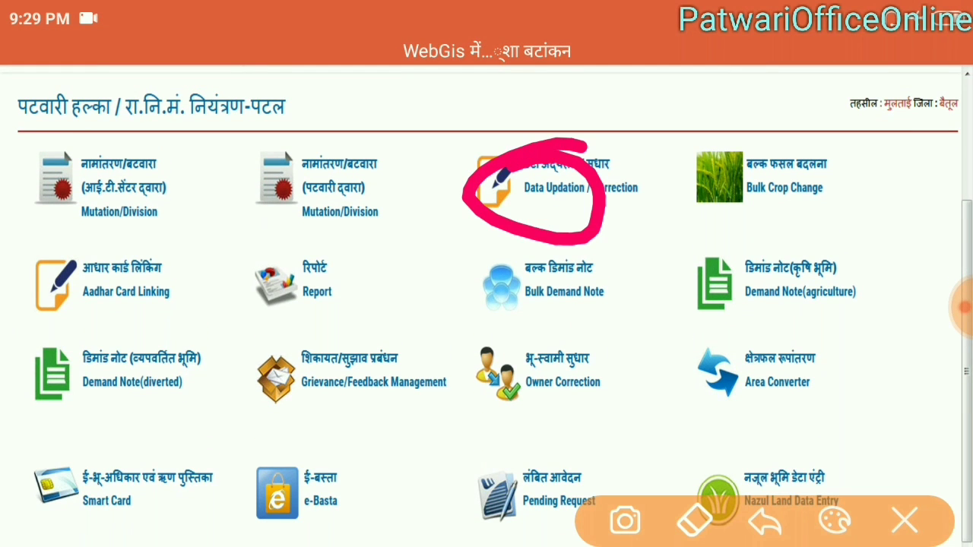
{"action": "left_click", "coordinate": [904, 520]}
Circle the Map Rectification entry on the data updation page and close the drawing overlay.
{"action": "scroll", "coordinate": [486, 304], "scroll_direction": "down", "scroll_amount": 7}
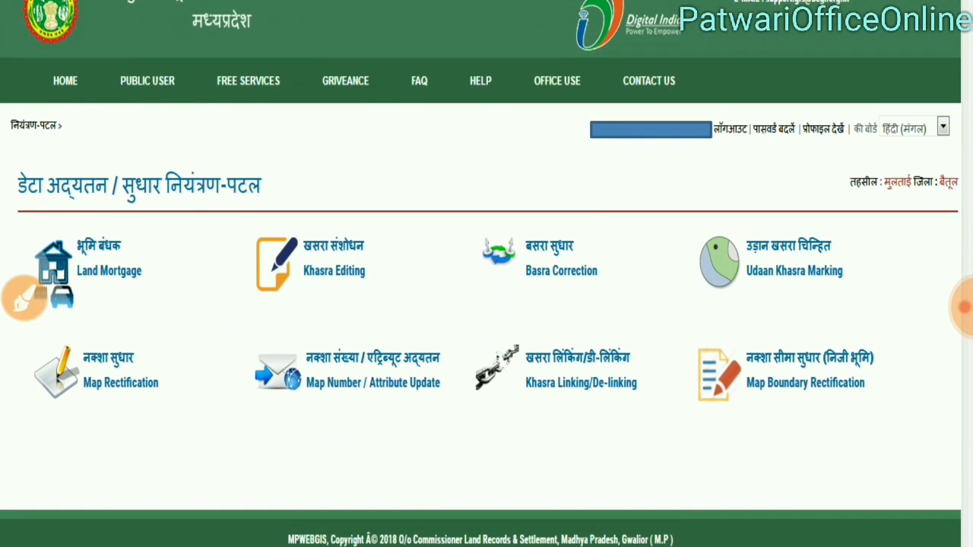
{"action": "left_click", "coordinate": [21, 297]}
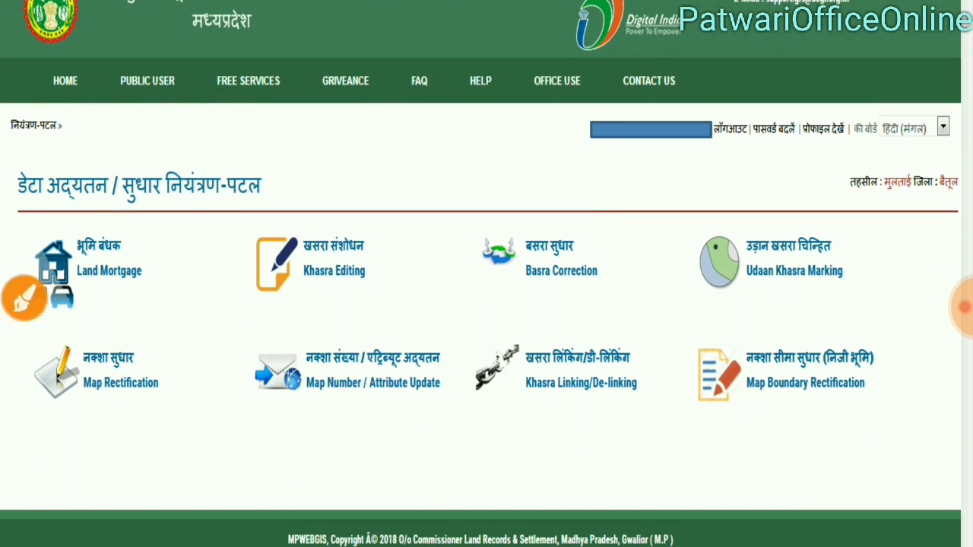
{"action": "mouse_move", "coordinate": [155, 312]}
{"action": "left_mouse_down"}
{"action": "mouse_move", "coordinate": [76, 449]}
{"action": "mouse_move", "coordinate": [42, 384]}
{"action": "left_mouse_up"}
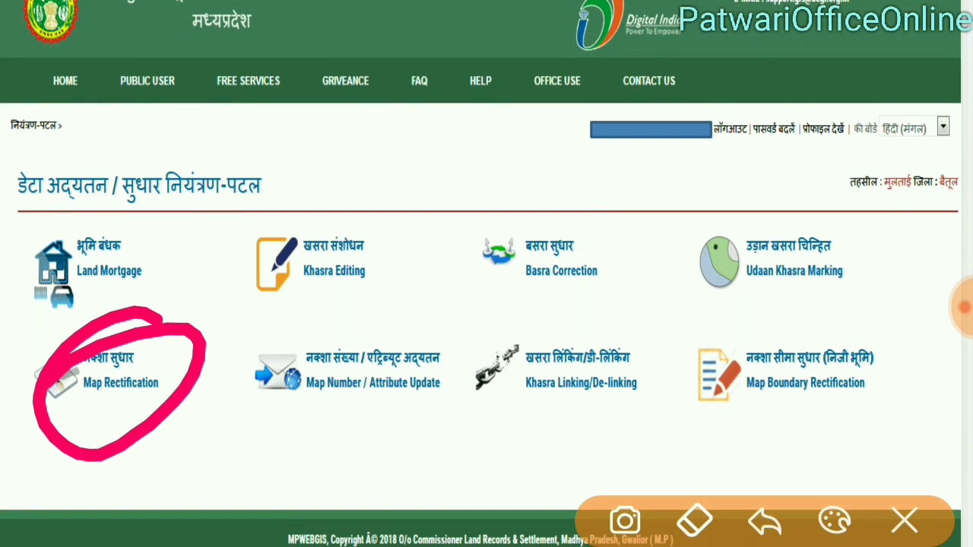
{"action": "left_click", "coordinate": [905, 521]}
On the नक्शा सुधार form, circle the selected division case 84/1 and the available map khasra 84, and close the overlay.
{"action": "scroll", "coordinate": [487, 304], "scroll_direction": "down", "scroll_amount": 7}
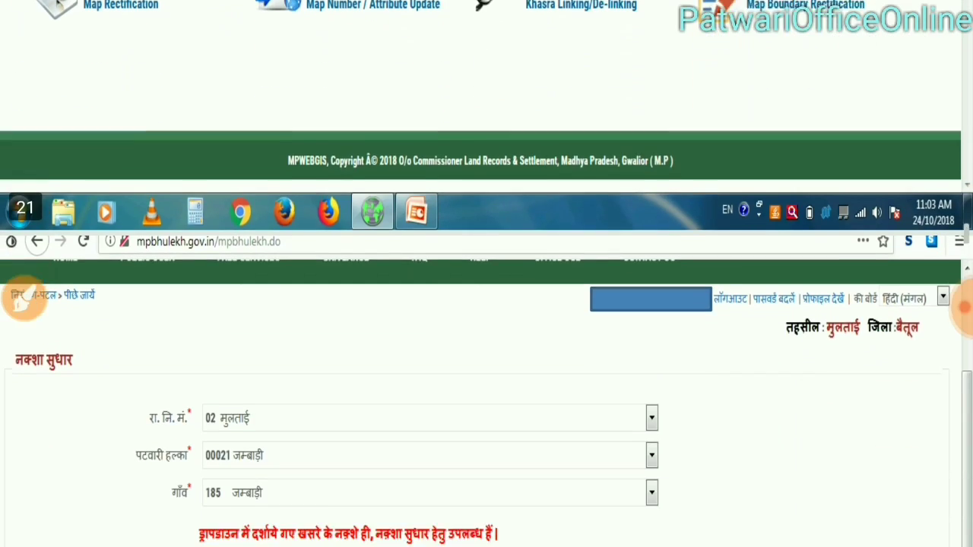
{"action": "scroll", "coordinate": [487, 304], "scroll_direction": "down", "scroll_amount": 2}
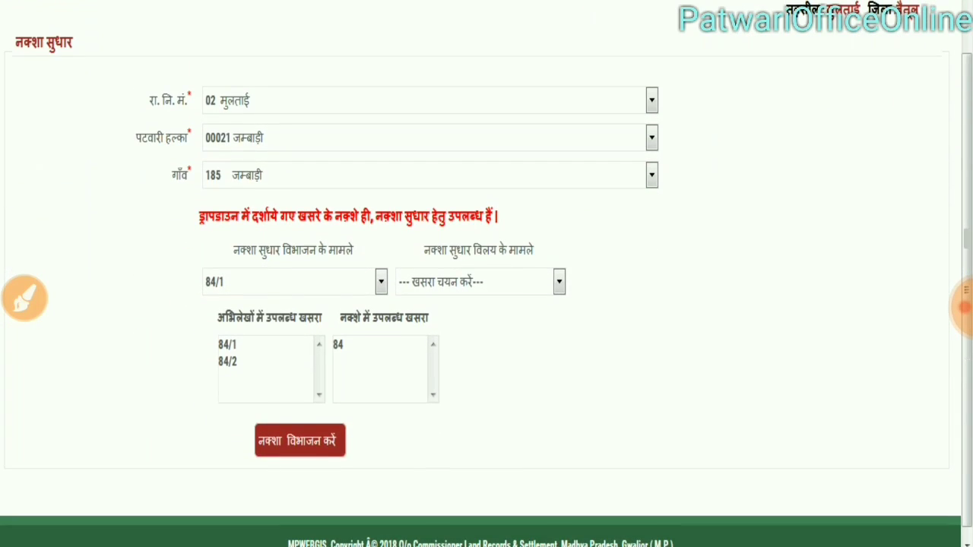
{"action": "left_click", "coordinate": [24, 298]}
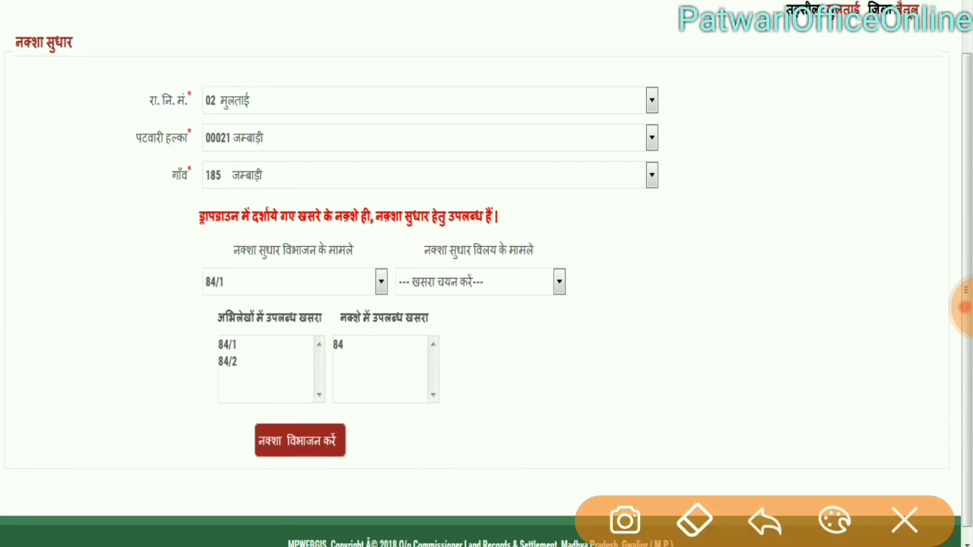
{"action": "mouse_move", "coordinate": [221, 220]}
{"action": "left_mouse_down"}
{"action": "mouse_move", "coordinate": [139, 289]}
{"action": "mouse_move", "coordinate": [289, 247]}
{"action": "mouse_move", "coordinate": [152, 254]}
{"action": "left_mouse_up"}
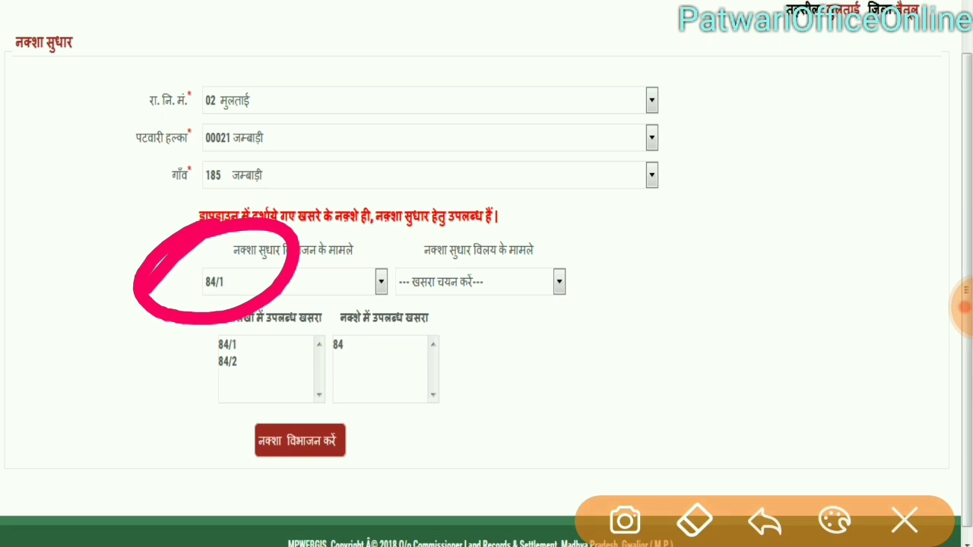
{"action": "mouse_move", "coordinate": [395, 310]}
{"action": "left_mouse_down"}
{"action": "mouse_move", "coordinate": [360, 313]}
{"action": "mouse_move", "coordinate": [407, 371]}
{"action": "mouse_move", "coordinate": [357, 310]}
{"action": "left_mouse_up"}
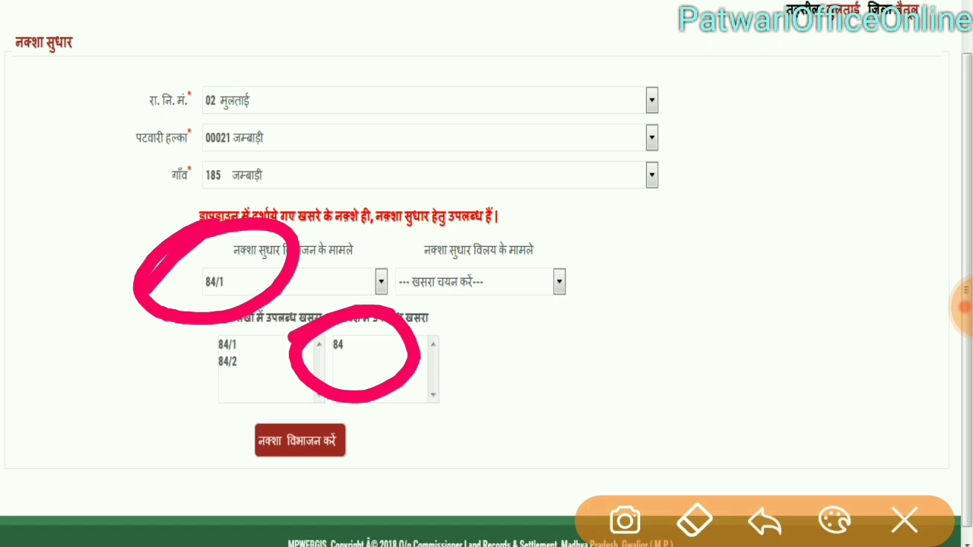
{"action": "left_click", "coordinate": [904, 521]}
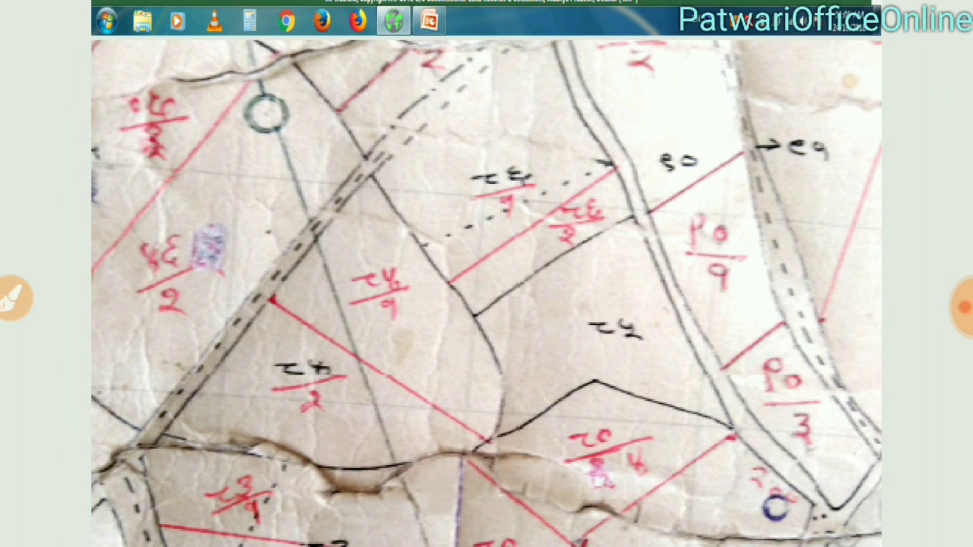
On the scanned paper map, circle the two sub-parcel labels of parcel 84 and draw a curve around the parcel's outer side.
{"action": "left_click", "coordinate": [12, 298]}
{"action": "mouse_move", "coordinate": [395, 232]}
{"action": "left_mouse_down"}
{"action": "mouse_move", "coordinate": [448, 319]}
{"action": "mouse_move", "coordinate": [336, 278]}
{"action": "left_mouse_up"}
{"action": "mouse_move", "coordinate": [310, 329]}
{"action": "left_mouse_down"}
{"action": "mouse_move", "coordinate": [272, 339]}
{"action": "mouse_move", "coordinate": [374, 351]}
{"action": "mouse_move", "coordinate": [243, 368]}
{"action": "left_mouse_up"}
{"action": "mouse_move", "coordinate": [403, 143]}
{"action": "left_mouse_down"}
{"action": "mouse_move", "coordinate": [508, 291]}
{"action": "mouse_move", "coordinate": [327, 503]}
{"action": "mouse_move", "coordinate": [138, 439]}
{"action": "left_mouse_up"}
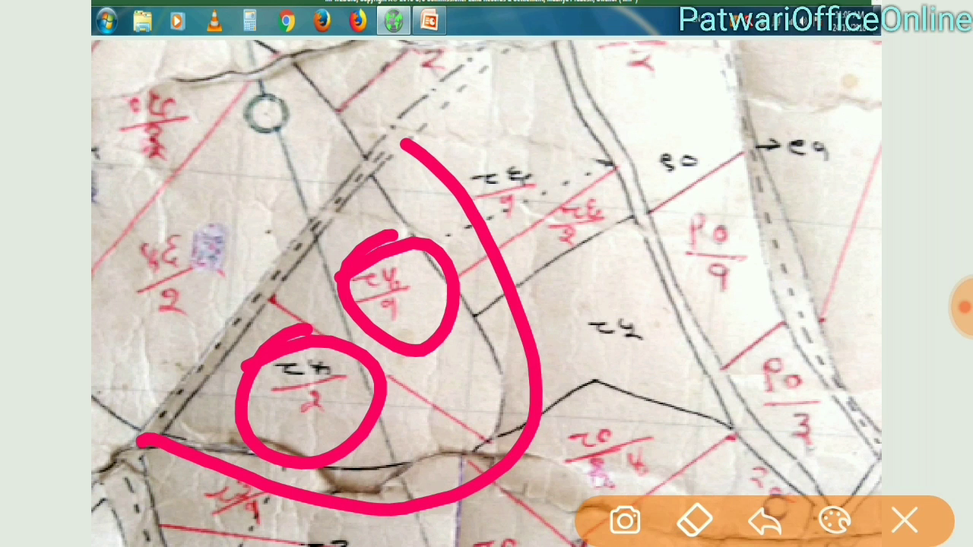
Draw a line beside the parcel's road edge with cross marks at the dividing point and the upper end, and close the overlay.
{"action": "left_click_drag", "start_coordinate": [106, 414], "coordinate": [351, 118]}
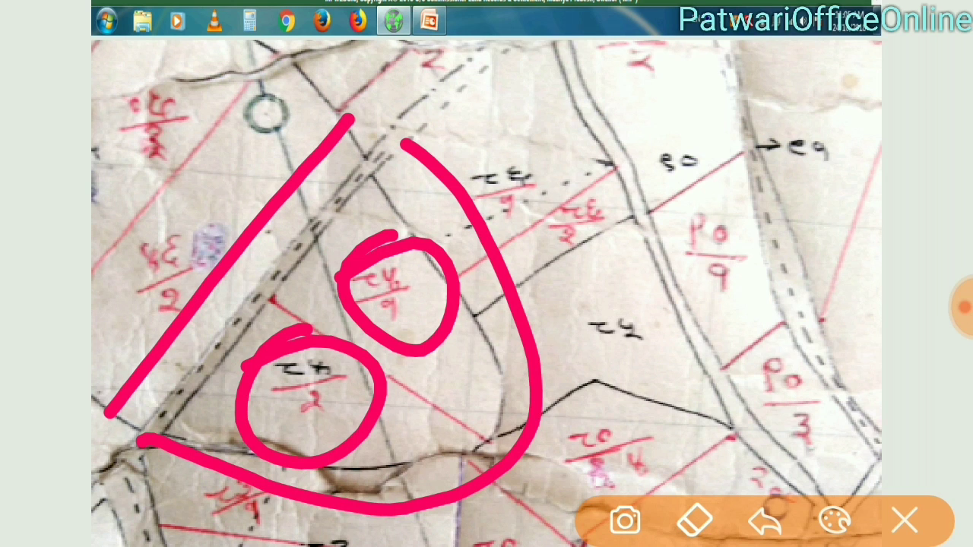
{"action": "left_click_drag", "start_coordinate": [203, 230], "coordinate": [261, 271]}
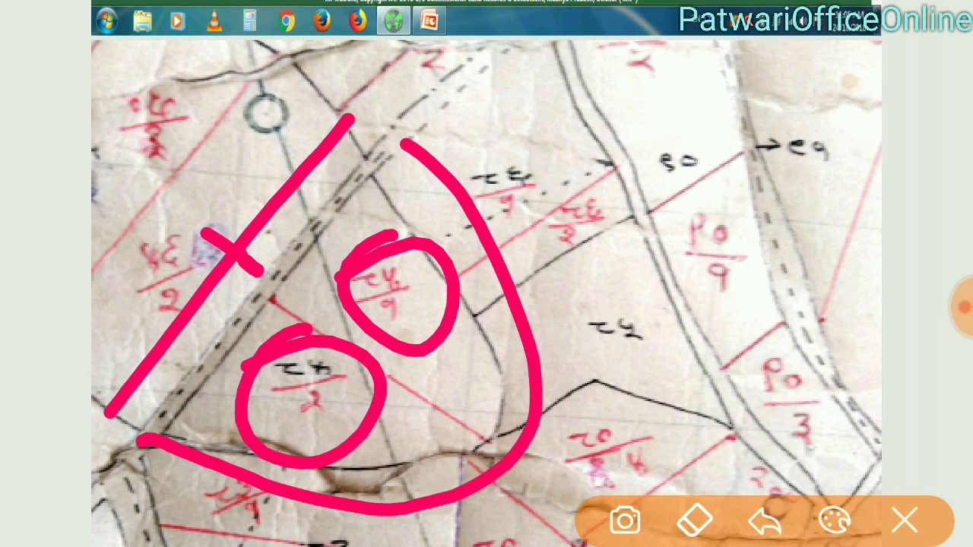
{"action": "left_click_drag", "start_coordinate": [346, 92], "coordinate": [390, 120]}
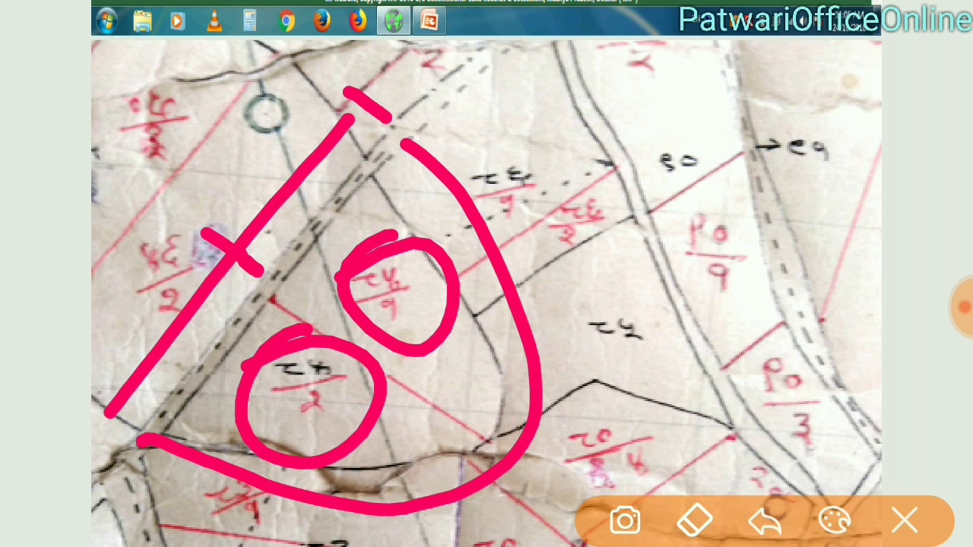
{"action": "left_click", "coordinate": [905, 520]}
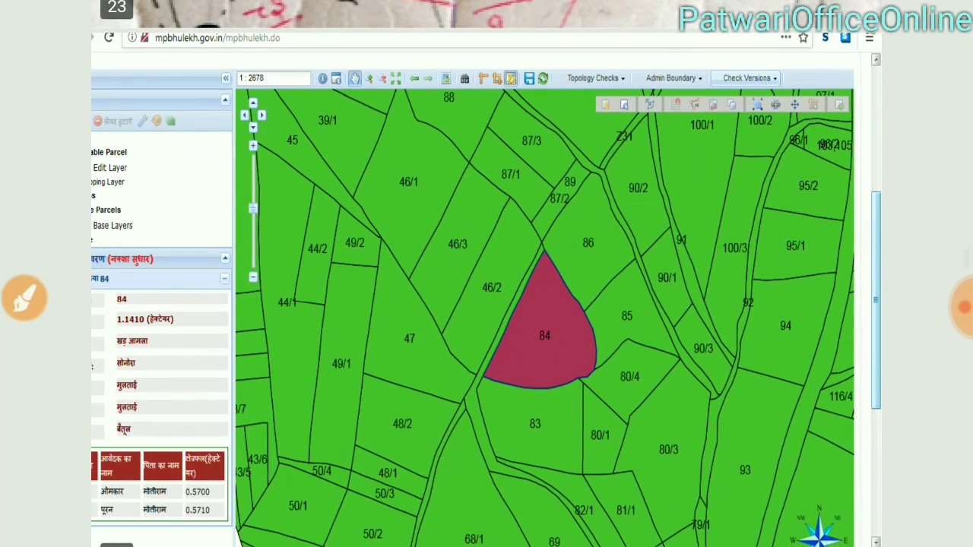
Circle the group of measuring and editing tools above the map of parcel 84 and close the drawing overlay.
{"action": "left_click", "coordinate": [24, 298]}
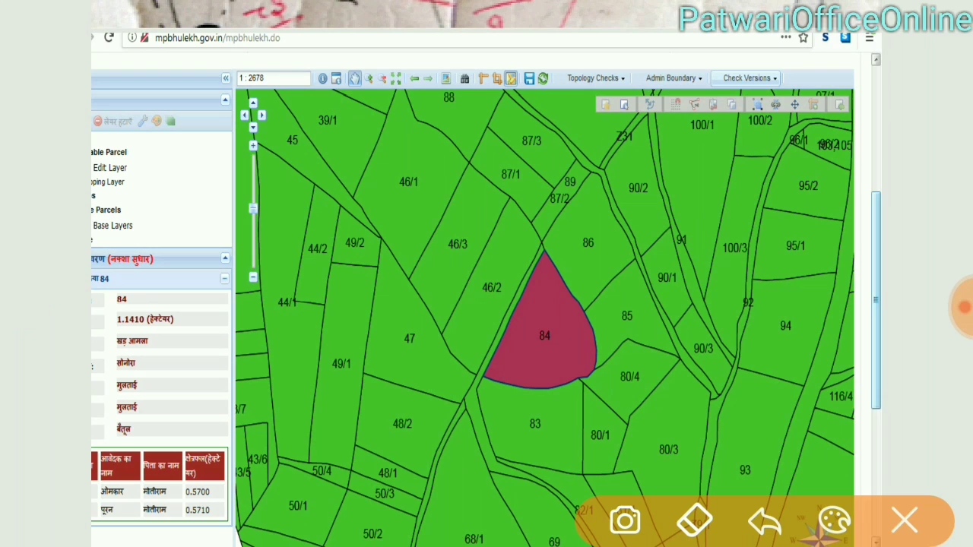
{"action": "mouse_move", "coordinate": [541, 38]}
{"action": "left_mouse_down"}
{"action": "mouse_move", "coordinate": [477, 130]}
{"action": "mouse_move", "coordinate": [582, 104]}
{"action": "mouse_move", "coordinate": [490, 67]}
{"action": "left_mouse_up"}
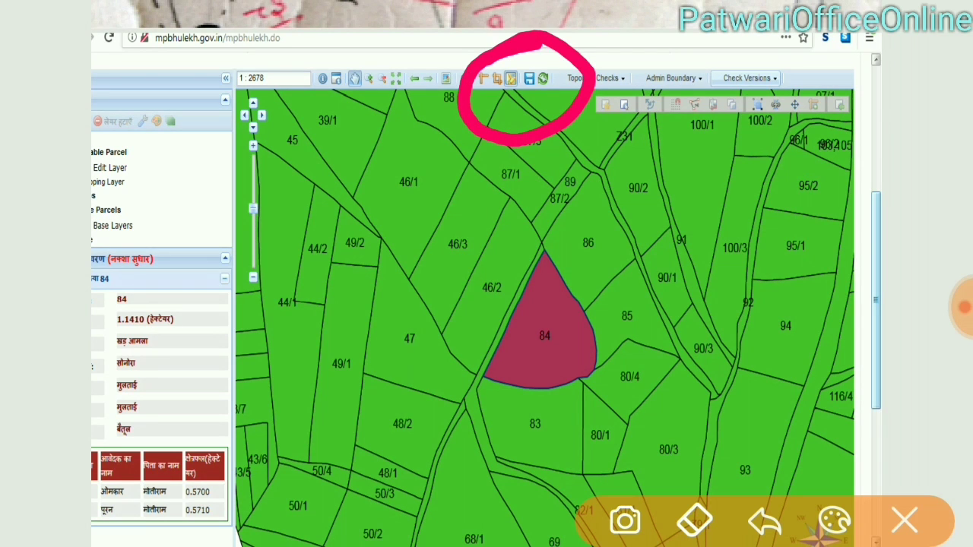
{"action": "left_click", "coordinate": [904, 521]}
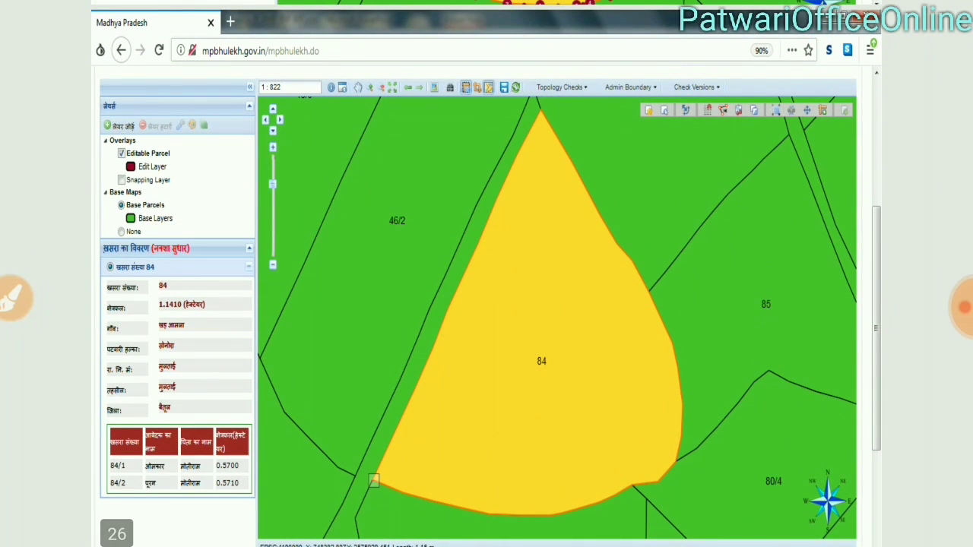
Circle the starting point at parcel 84's southwest corner, draw an upward arrow beside the parcel, and close the overlay.
{"action": "left_click", "coordinate": [12, 298]}
{"action": "mouse_move", "coordinate": [357, 429]}
{"action": "left_mouse_down"}
{"action": "mouse_move", "coordinate": [414, 498]}
{"action": "mouse_move", "coordinate": [323, 449]}
{"action": "left_mouse_up"}
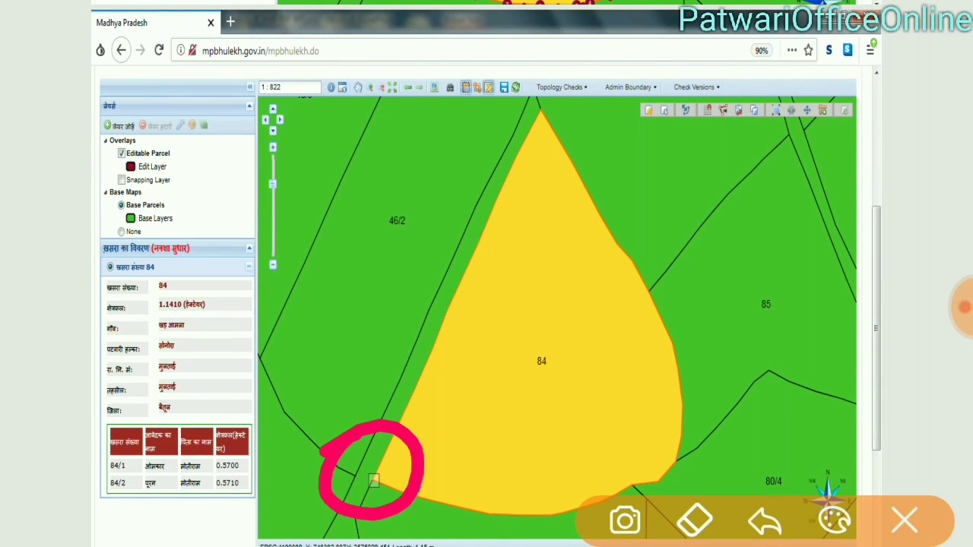
{"action": "left_click_drag", "start_coordinate": [464, 190], "coordinate": [464, 123]}
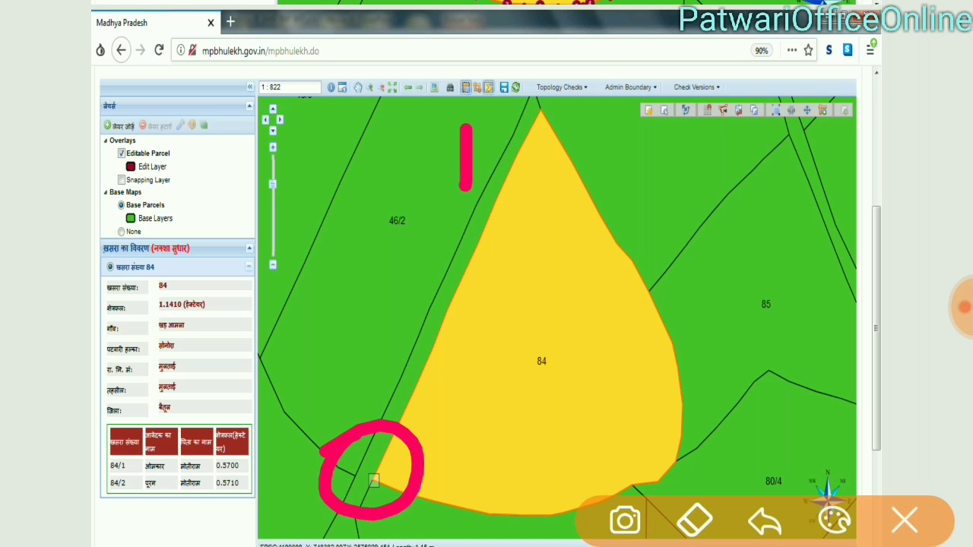
{"action": "left_click_drag", "start_coordinate": [439, 164], "coordinate": [495, 144]}
{"action": "left_click", "coordinate": [905, 521]}
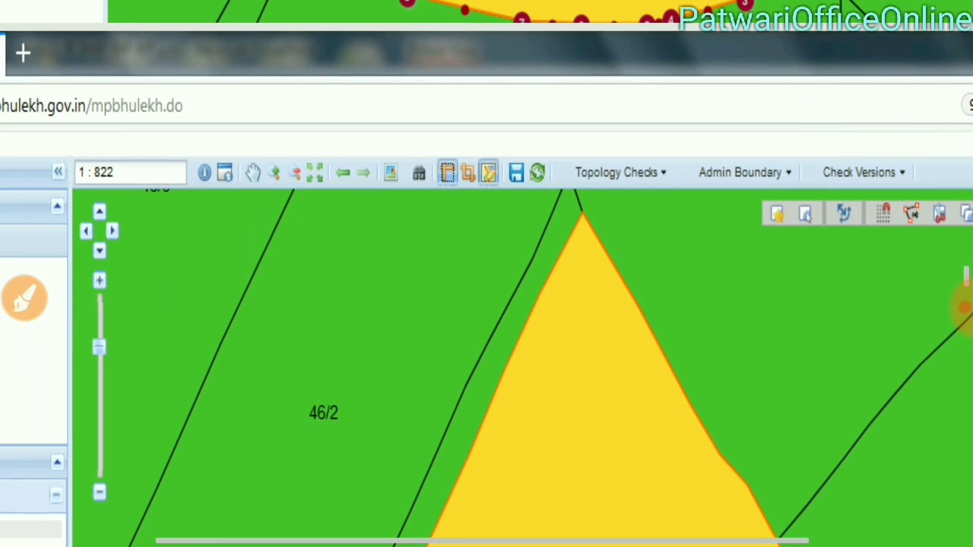
Draw an arrow pointing to the active measuring tool on the enlarged map page and close the drawing overlay.
{"action": "left_click", "coordinate": [23, 298]}
{"action": "mouse_move", "coordinate": [459, 190]}
{"action": "left_mouse_down"}
{"action": "mouse_move", "coordinate": [446, 320]}
{"action": "mouse_move", "coordinate": [421, 266]}
{"action": "mouse_move", "coordinate": [485, 247]}
{"action": "left_mouse_up"}
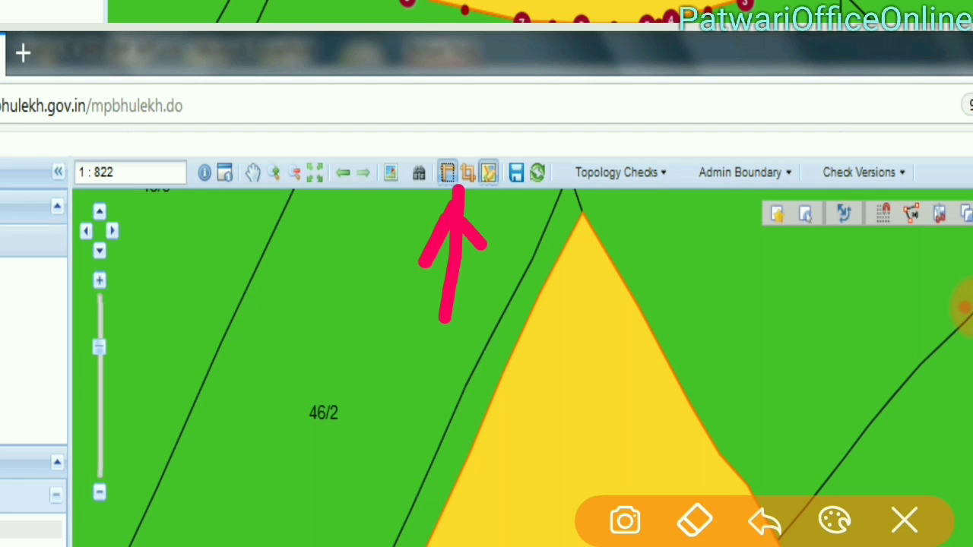
{"action": "left_click", "coordinate": [904, 520]}
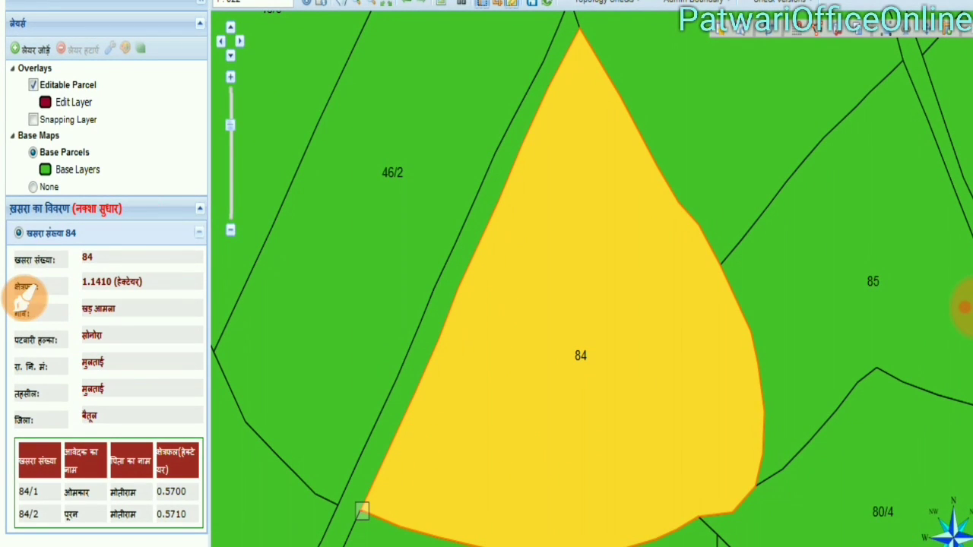
Trace parcel 84's western edge from its southwest corner towards the apex, mark the apex as the measuring end point, and close the overlay.
{"action": "left_click", "coordinate": [963, 308]}
{"action": "mouse_move", "coordinate": [368, 502]}
{"action": "left_mouse_down"}
{"action": "mouse_move", "coordinate": [592, 69]}
{"action": "mouse_move", "coordinate": [587, 139]}
{"action": "left_mouse_up"}
{"action": "left_click", "coordinate": [905, 521]}
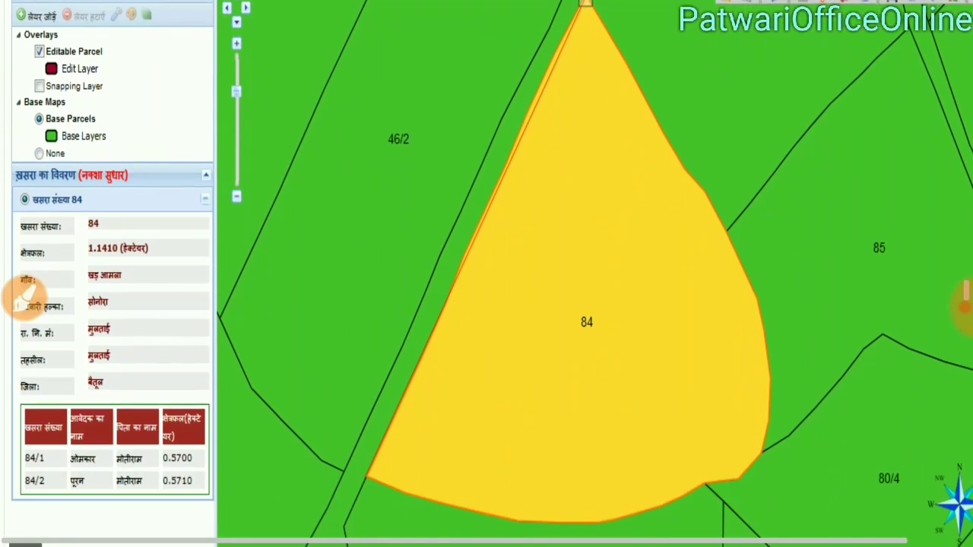
{"action": "left_click", "coordinate": [25, 299]}
{"action": "mouse_move", "coordinate": [600, 28]}
{"action": "left_mouse_down"}
{"action": "mouse_move", "coordinate": [601, 95]}
{"action": "mouse_move", "coordinate": [573, 86]}
{"action": "left_mouse_up"}
{"action": "left_click_drag", "start_coordinate": [575, 68], "coordinate": [609, 69]}
{"action": "left_click", "coordinate": [904, 521]}
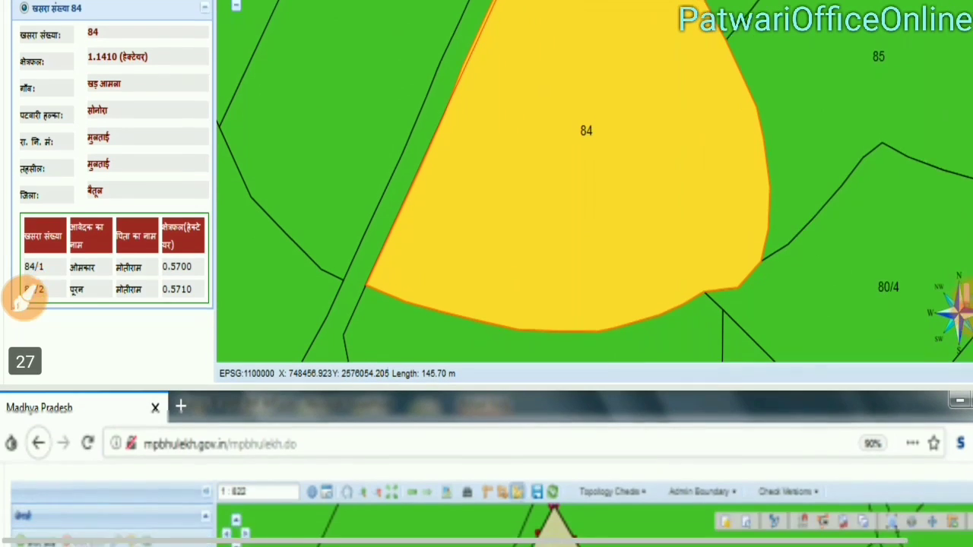
Circle the coordinate and Length read-out below the measured edge of parcel 84 and close the drawing overlay.
{"action": "left_click", "coordinate": [24, 296]}
{"action": "mouse_move", "coordinate": [475, 296]}
{"action": "left_mouse_down"}
{"action": "mouse_move", "coordinate": [334, 410]}
{"action": "mouse_move", "coordinate": [361, 315]}
{"action": "left_mouse_up"}
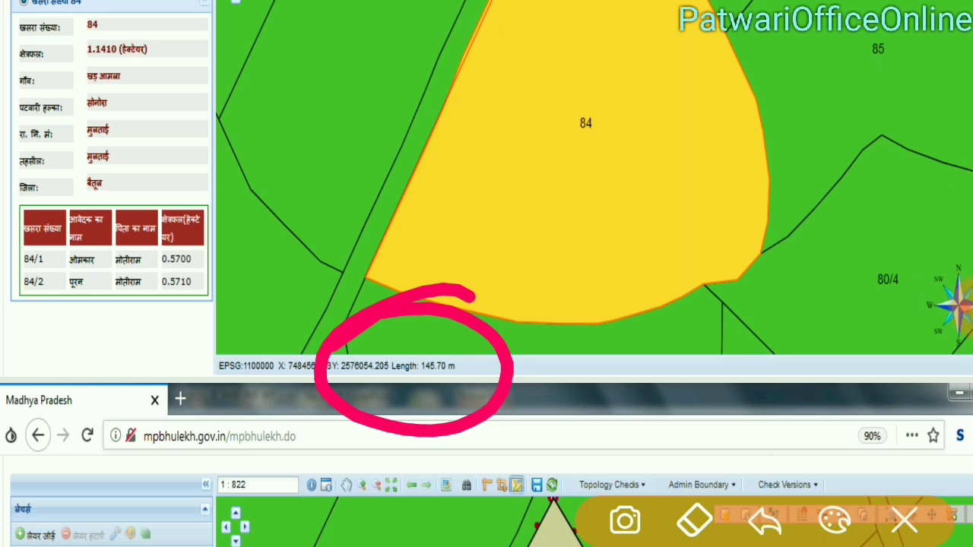
{"action": "left_click", "coordinate": [904, 521]}
Compare the edge measurement of parcel 84 with the split preview on the following page.
{"action": "scroll", "coordinate": [486, 304], "scroll_direction": "down", "scroll_amount": 2}
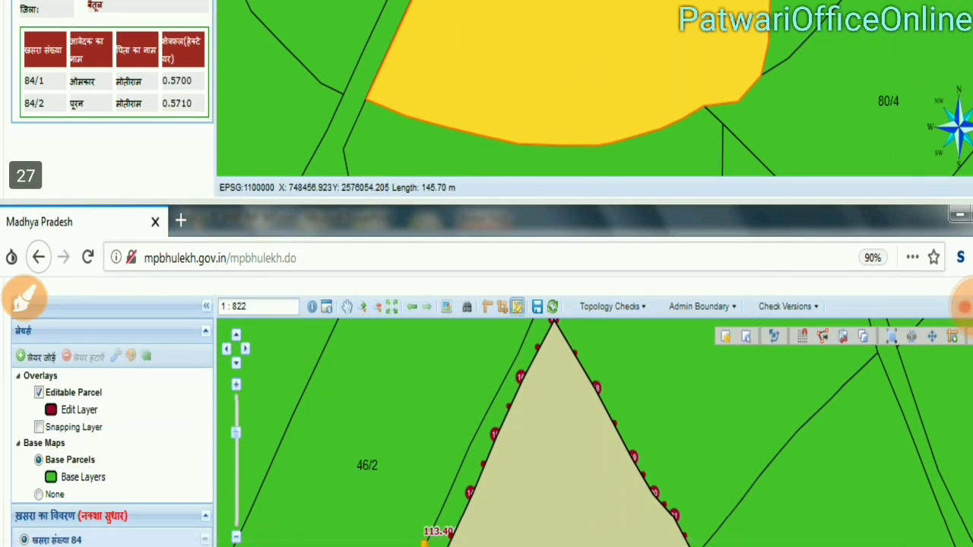
{"action": "scroll", "coordinate": [487, 304], "scroll_direction": "down", "scroll_amount": 1}
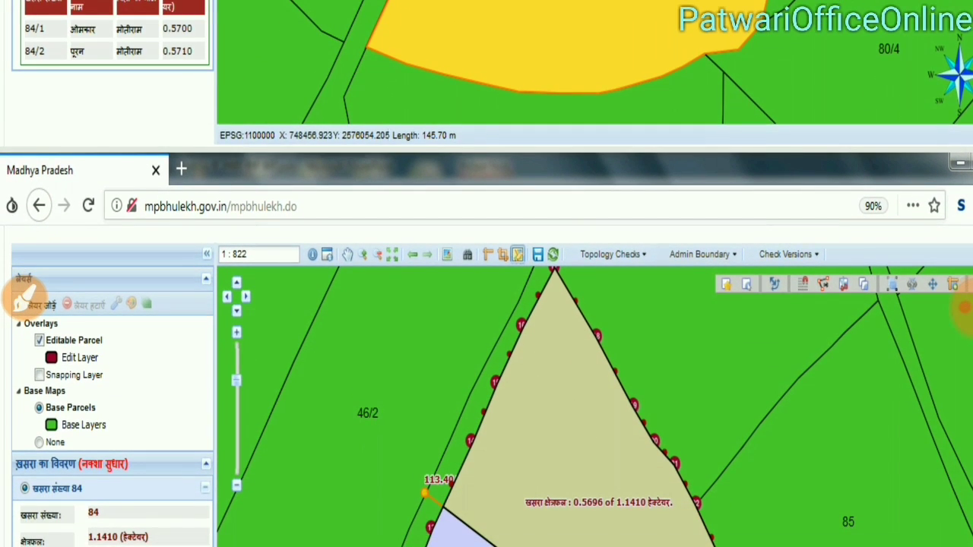
{"action": "scroll", "coordinate": [486, 304], "scroll_direction": "up", "scroll_amount": 3}
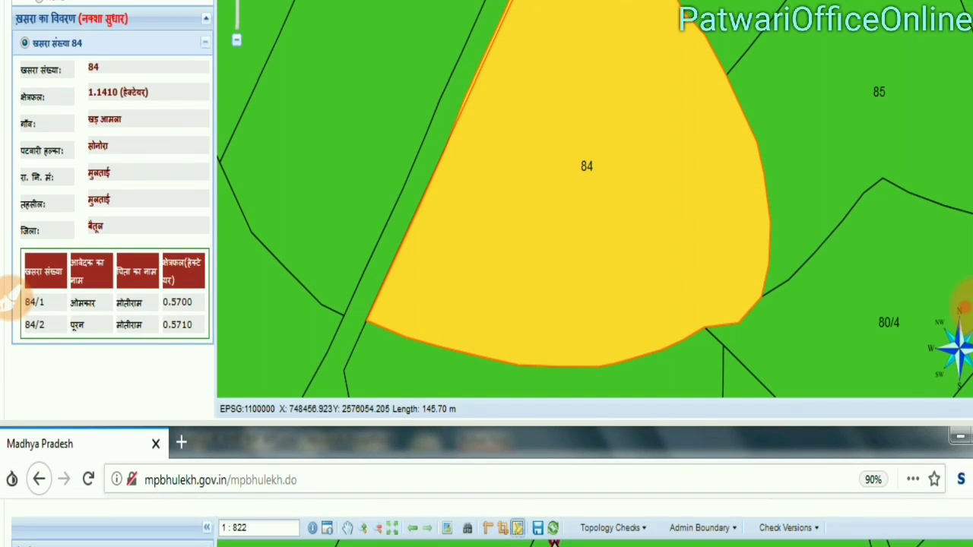
{"action": "scroll", "coordinate": [486, 304], "scroll_direction": "up", "scroll_amount": 1}
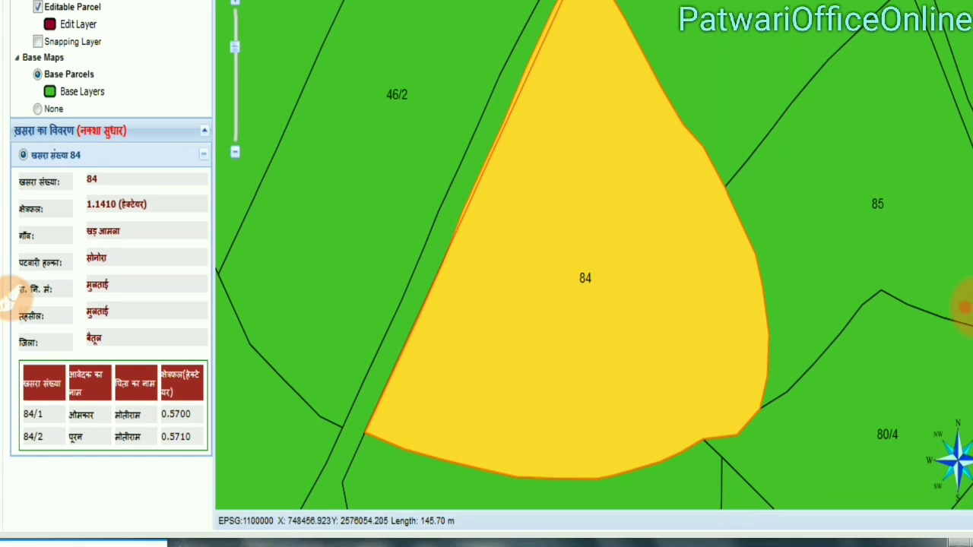
{"action": "scroll", "coordinate": [487, 304], "scroll_direction": "down", "scroll_amount": 3}
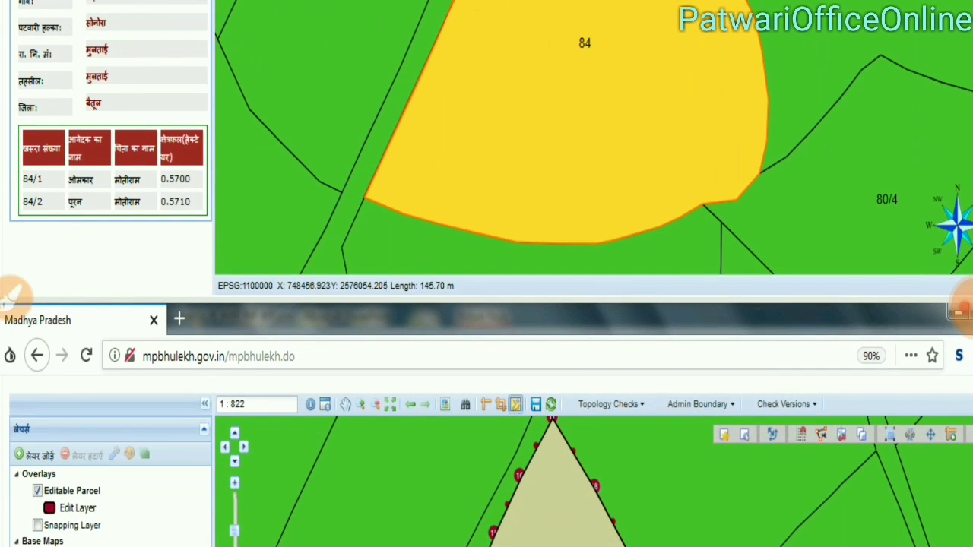
Circle the area column of the 84/1 and 84/2 table beside parcel 84's split preview.
{"action": "scroll", "coordinate": [487, 304], "scroll_direction": "down", "scroll_amount": 4}
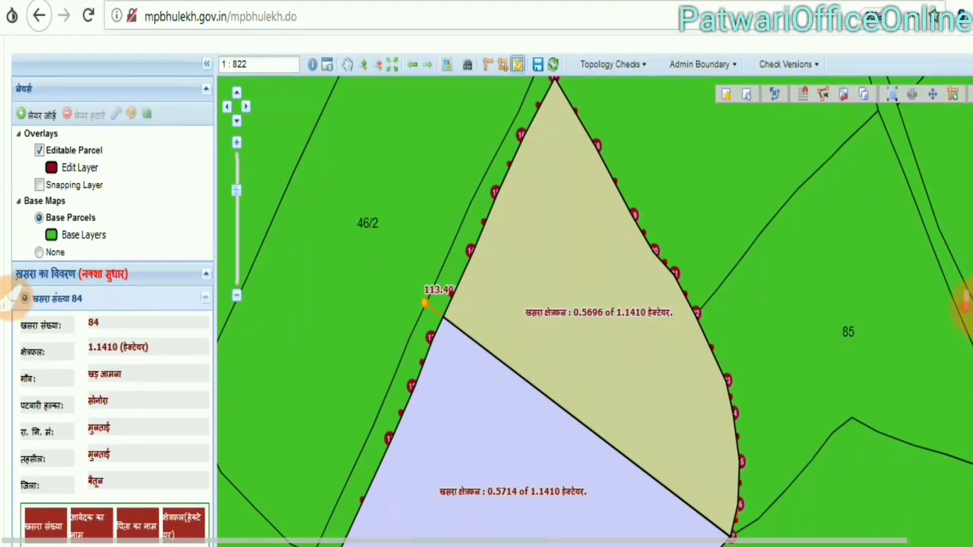
{"action": "scroll", "coordinate": [487, 304], "scroll_direction": "down", "scroll_amount": 2}
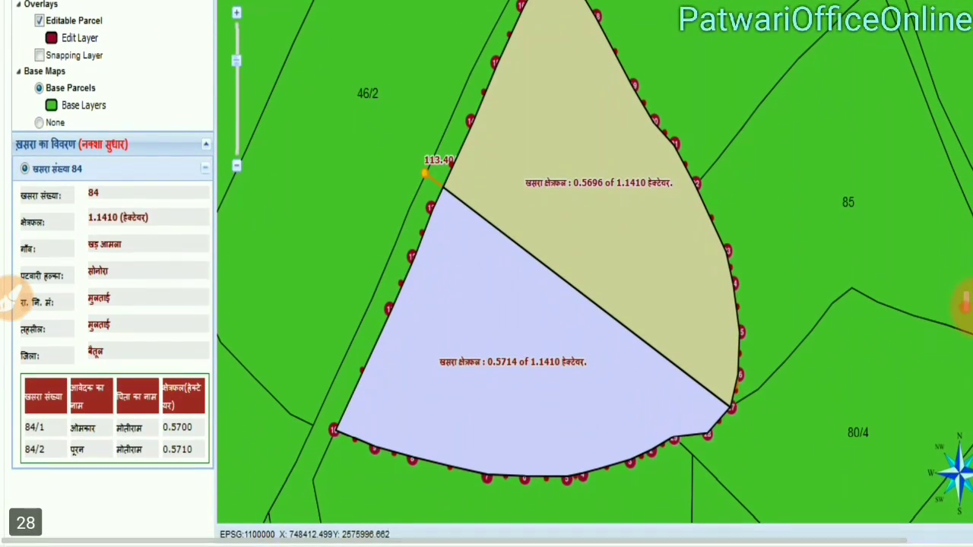
{"action": "left_click", "coordinate": [12, 298]}
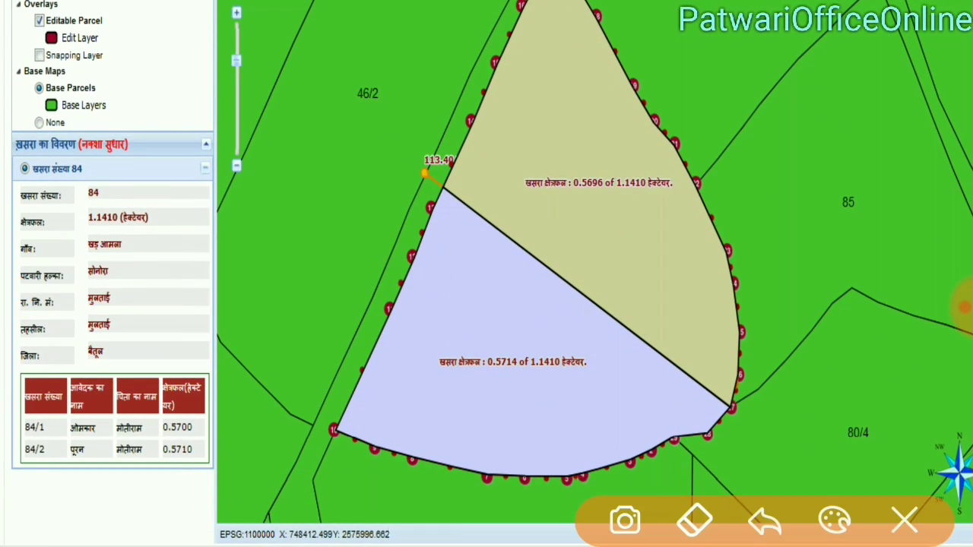
{"action": "mouse_move", "coordinate": [177, 359]}
{"action": "left_mouse_down"}
{"action": "mouse_move", "coordinate": [144, 486]}
{"action": "mouse_move", "coordinate": [182, 351]}
{"action": "left_mouse_up"}
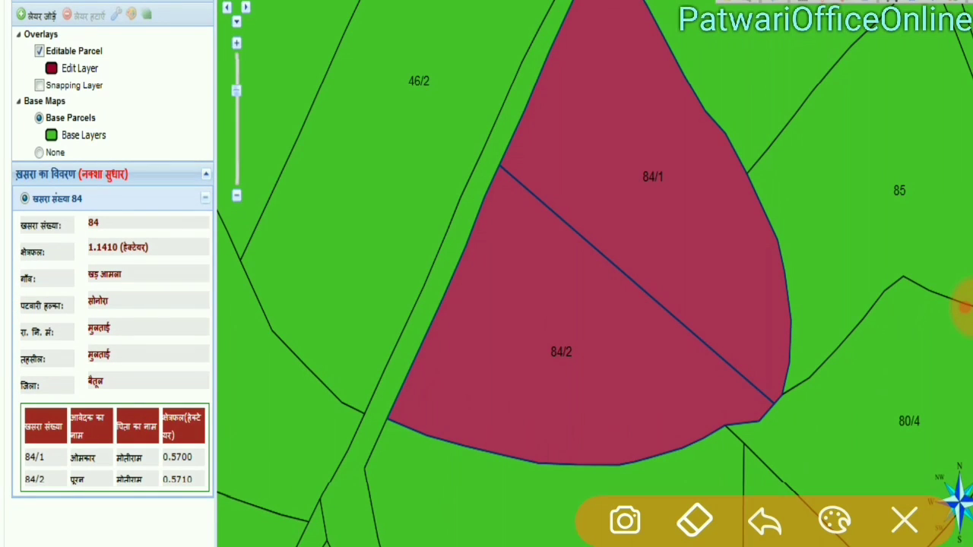
Circle the lower section's area label in parcel 84's split preview, underline the 84/2 area in the table, and close the drawing overlay.
{"action": "left_click", "coordinate": [26, 301]}
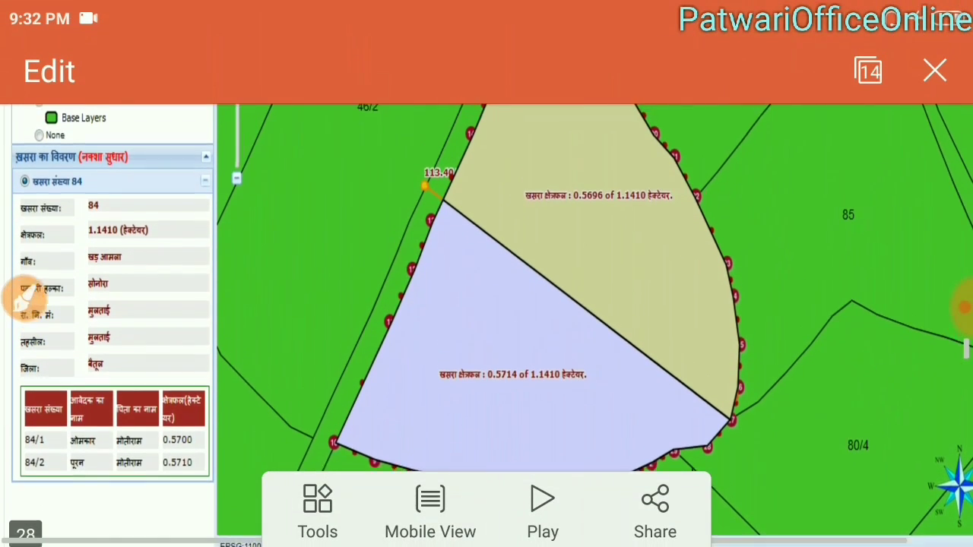
{"action": "left_click", "coordinate": [24, 298]}
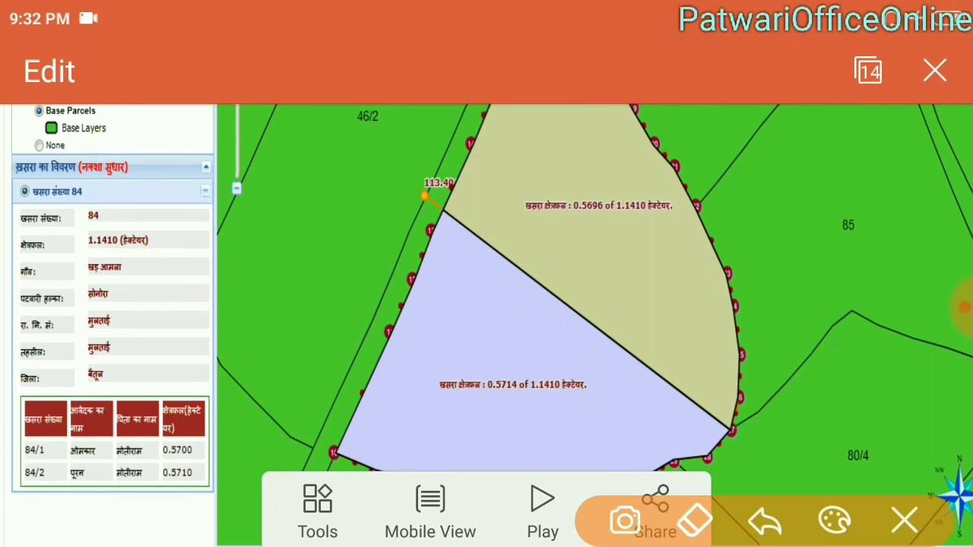
{"action": "mouse_move", "coordinate": [502, 342]}
{"action": "left_mouse_down"}
{"action": "mouse_move", "coordinate": [415, 425]}
{"action": "mouse_move", "coordinate": [559, 448]}
{"action": "mouse_move", "coordinate": [620, 349]}
{"action": "mouse_move", "coordinate": [475, 331]}
{"action": "left_mouse_up"}
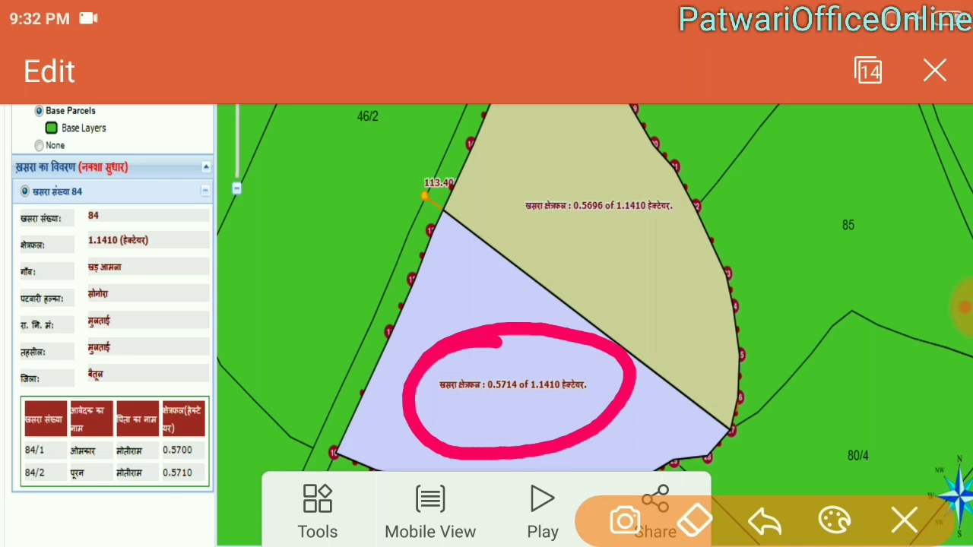
{"action": "mouse_move", "coordinate": [158, 498]}
{"action": "left_mouse_down"}
{"action": "mouse_move", "coordinate": [222, 496]}
{"action": "mouse_move", "coordinate": [226, 465]}
{"action": "left_mouse_up"}
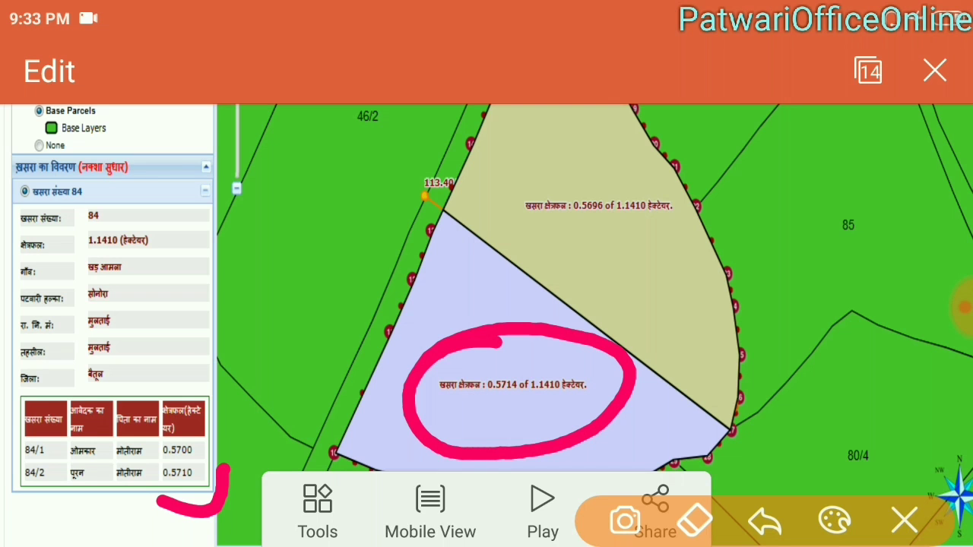
{"action": "left_click", "coordinate": [905, 521]}
{"action": "left_click", "coordinate": [939, 306]}
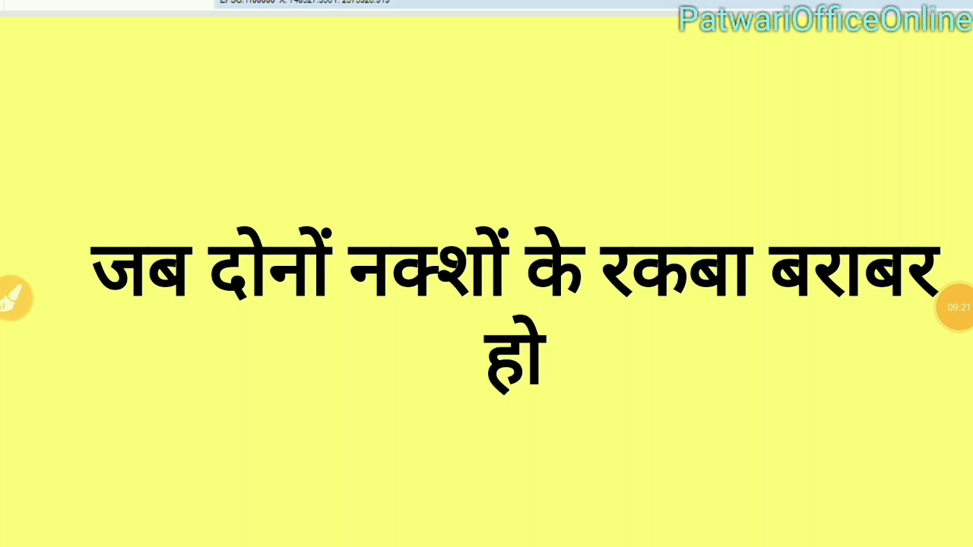
Circle the upper and lower ends of the dividing line on the first split preview of parcel 18.
{"action": "scroll", "coordinate": [486, 274], "scroll_direction": "down", "scroll_amount": 7}
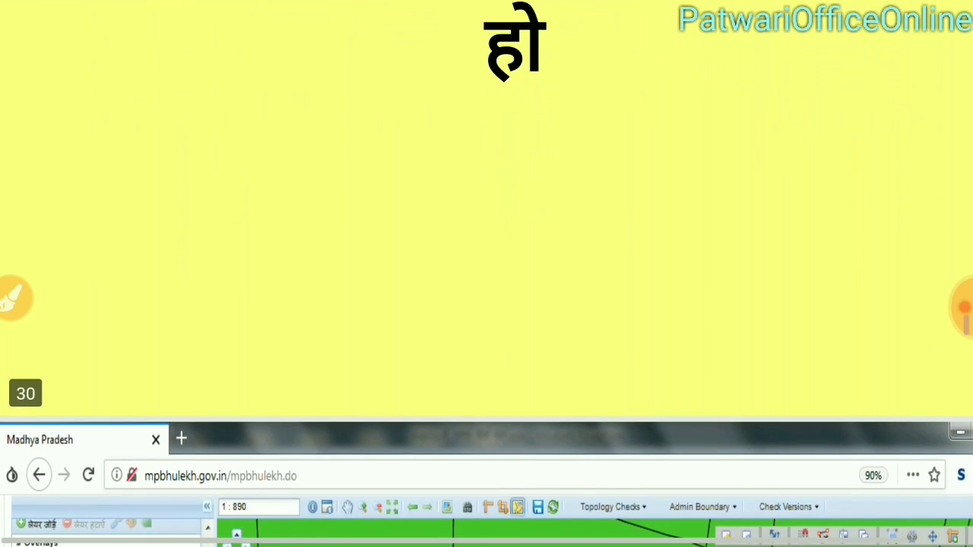
{"action": "scroll", "coordinate": [486, 273], "scroll_direction": "down", "scroll_amount": 6}
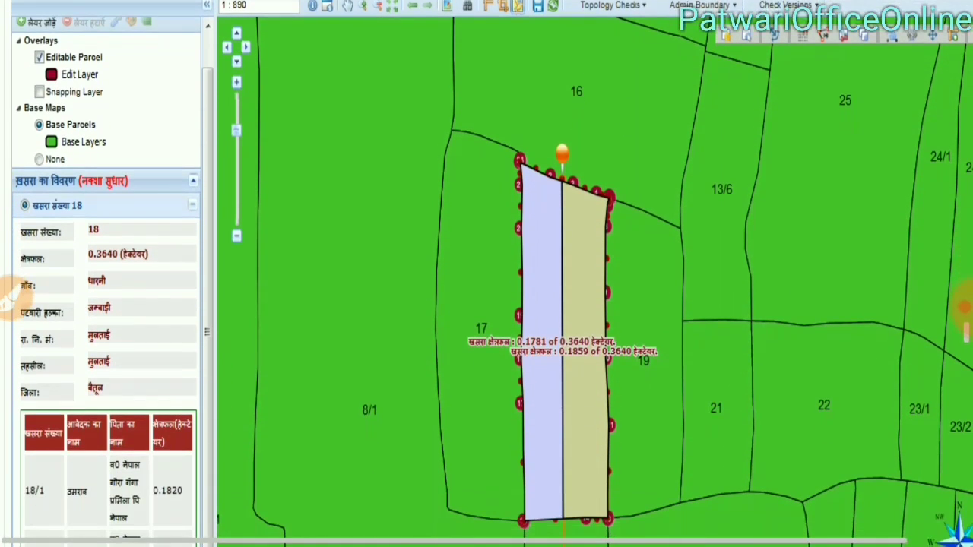
{"action": "scroll", "coordinate": [486, 273], "scroll_direction": "down", "scroll_amount": 1}
{"action": "scroll", "coordinate": [486, 273], "scroll_direction": "down", "scroll_amount": 3}
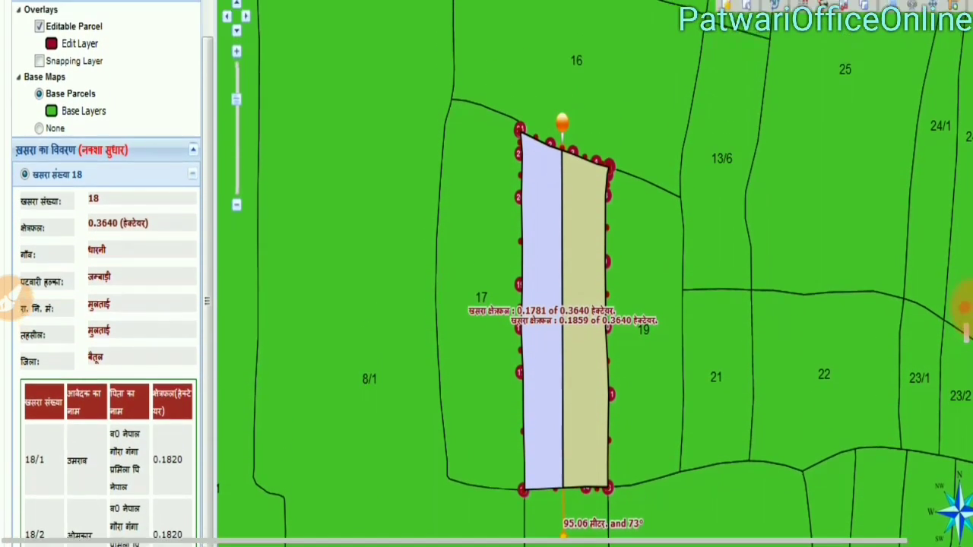
{"action": "scroll", "coordinate": [487, 274], "scroll_direction": "up", "scroll_amount": 1}
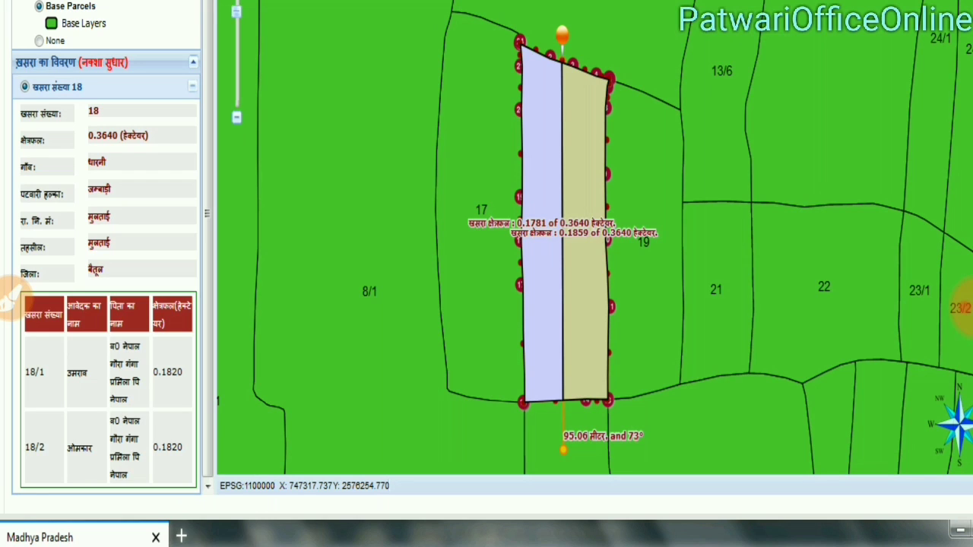
{"action": "left_click", "coordinate": [9, 297]}
{"action": "mouse_move", "coordinate": [602, 32]}
{"action": "left_mouse_down"}
{"action": "mouse_move", "coordinate": [526, 56]}
{"action": "mouse_move", "coordinate": [618, 114]}
{"action": "mouse_move", "coordinate": [557, 61]}
{"action": "left_mouse_up"}
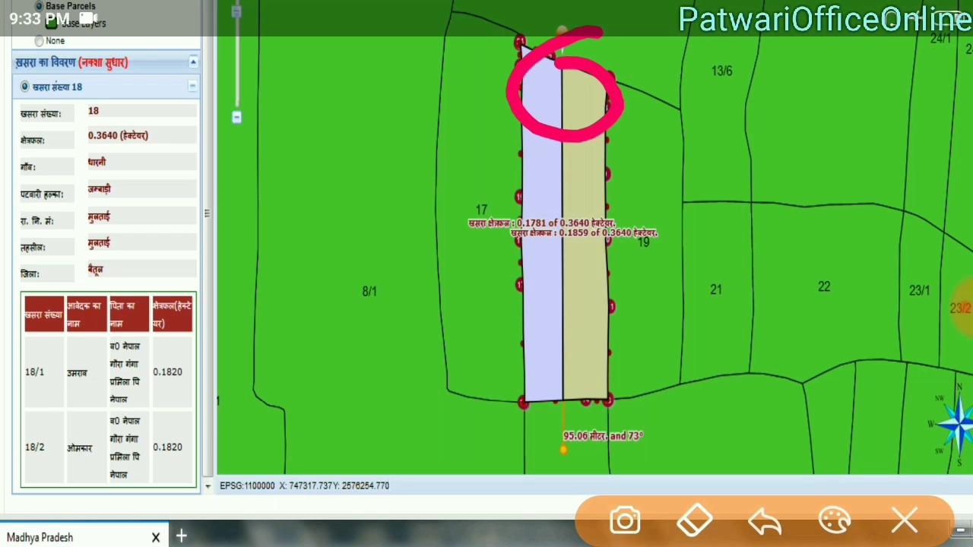
{"action": "mouse_move", "coordinate": [574, 341]}
{"action": "left_mouse_down"}
{"action": "mouse_move", "coordinate": [537, 351]}
{"action": "mouse_move", "coordinate": [650, 422]}
{"action": "mouse_move", "coordinate": [541, 348]}
{"action": "left_mouse_up"}
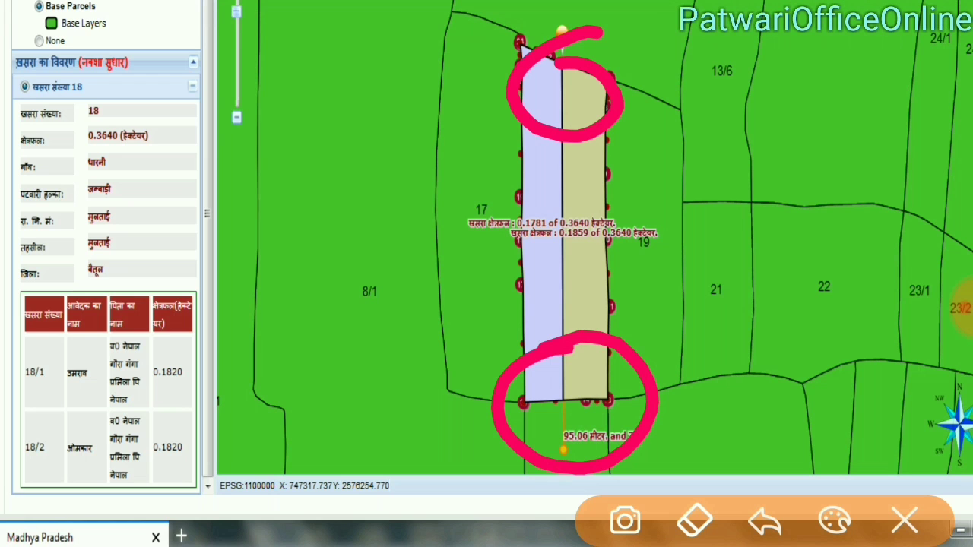
Mark the 18/1 and 18/2 areas in the parcel table and close the drawing overlay.
{"action": "mouse_move", "coordinate": [173, 336]}
{"action": "left_mouse_down"}
{"action": "mouse_move", "coordinate": [190, 410]}
{"action": "mouse_move", "coordinate": [161, 339]}
{"action": "left_mouse_up"}
{"action": "mouse_move", "coordinate": [194, 399]}
{"action": "left_mouse_down"}
{"action": "mouse_move", "coordinate": [125, 437]}
{"action": "mouse_move", "coordinate": [190, 394]}
{"action": "left_mouse_up"}
{"action": "left_click", "coordinate": [904, 522]}
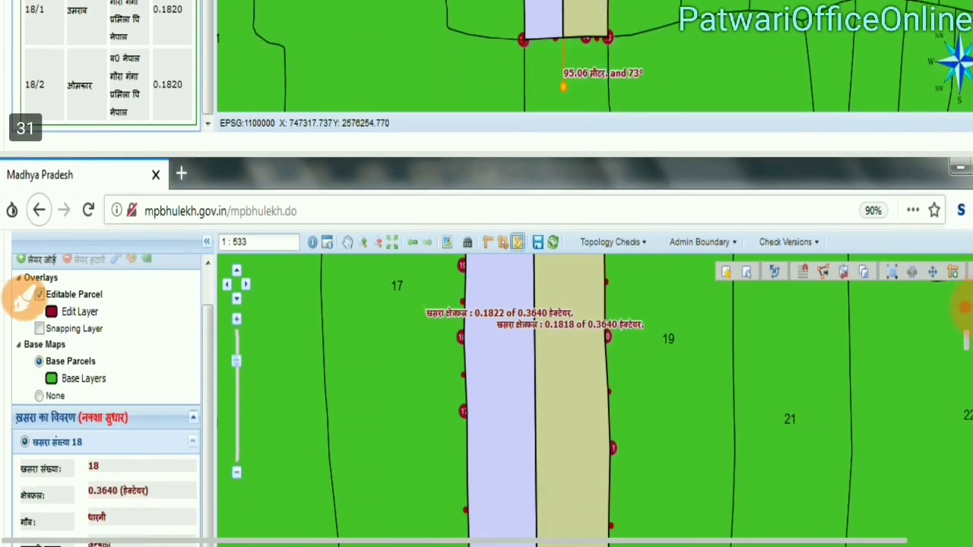
Circle the western section below its area label on parcel 18's enlarged split preview, draw a stroke east of the parcel, and close the overlay.
{"action": "scroll", "coordinate": [486, 304], "scroll_direction": "down", "scroll_amount": 2}
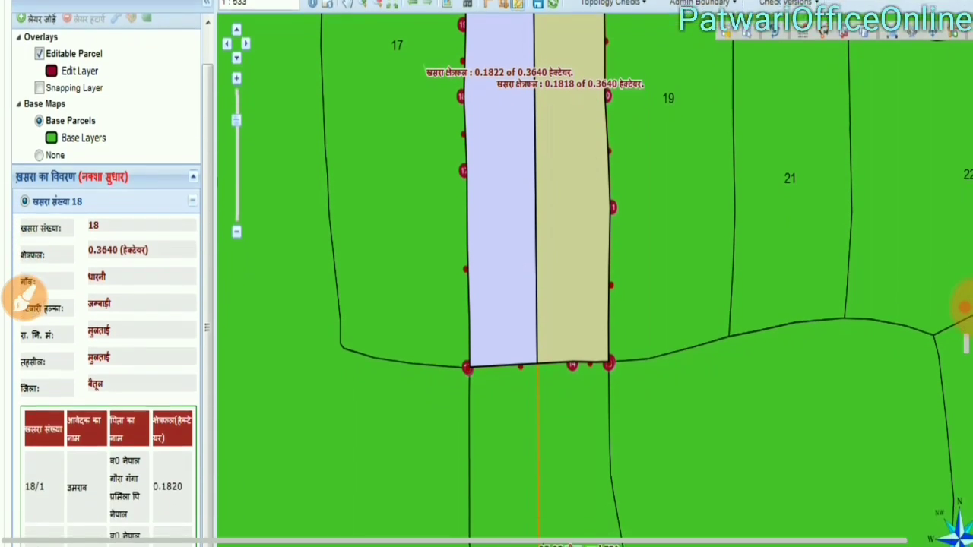
{"action": "left_click", "coordinate": [23, 299]}
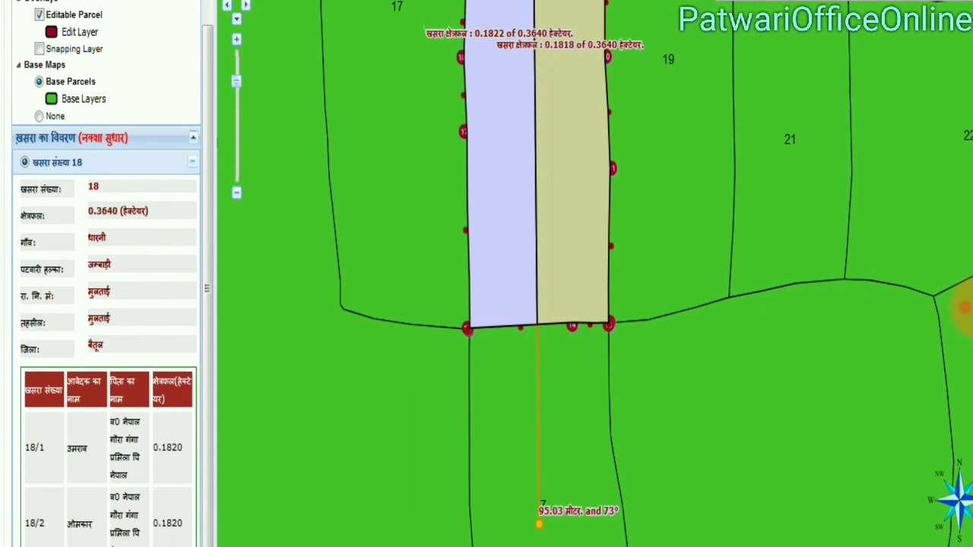
{"action": "mouse_move", "coordinate": [505, 14]}
{"action": "left_mouse_down"}
{"action": "mouse_move", "coordinate": [510, 68]}
{"action": "mouse_move", "coordinate": [484, 31]}
{"action": "left_mouse_up"}
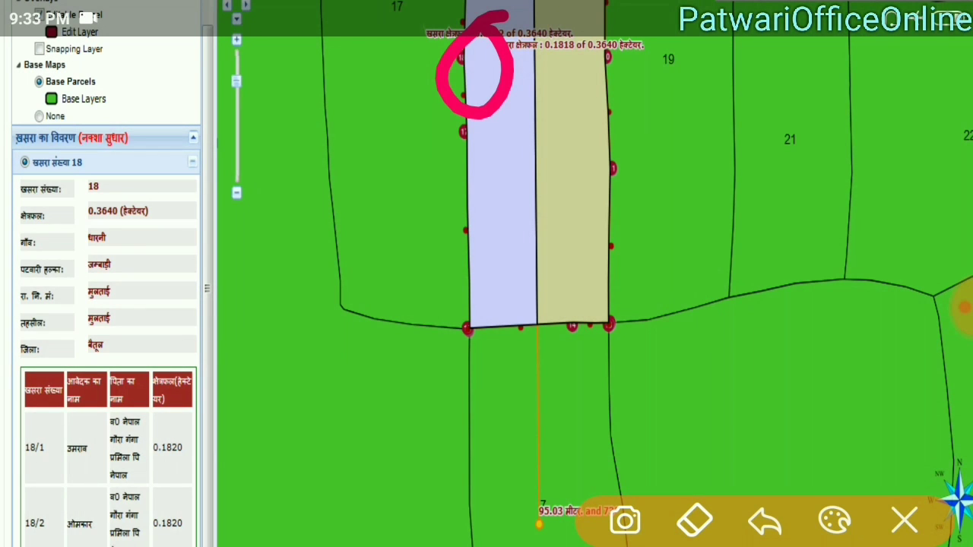
{"action": "left_click_drag", "start_coordinate": [688, 215], "coordinate": [688, 333]}
{"action": "left_click", "coordinate": [905, 521]}
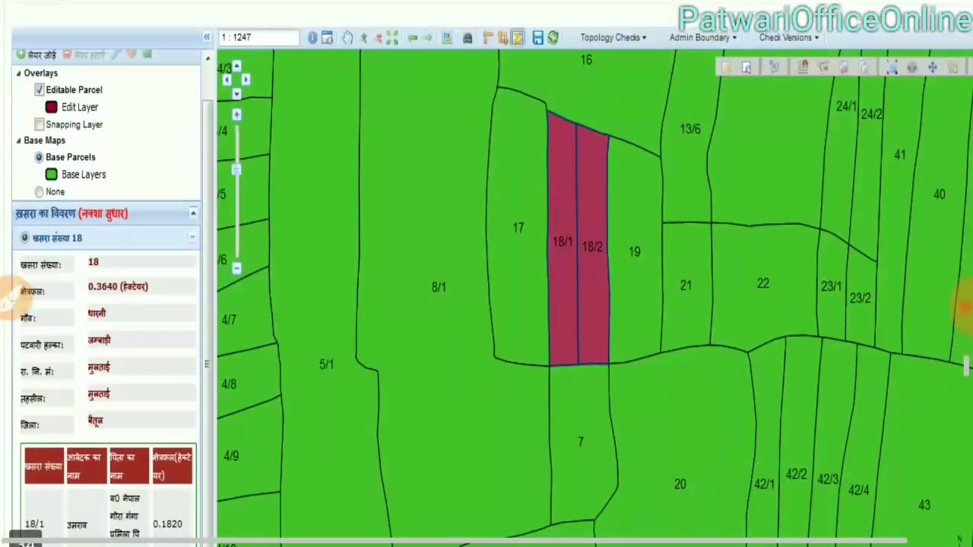
Mark the 18/1 and 18/2 labels on the divided parcel map and close the drawing overlay.
{"action": "left_click", "coordinate": [11, 299]}
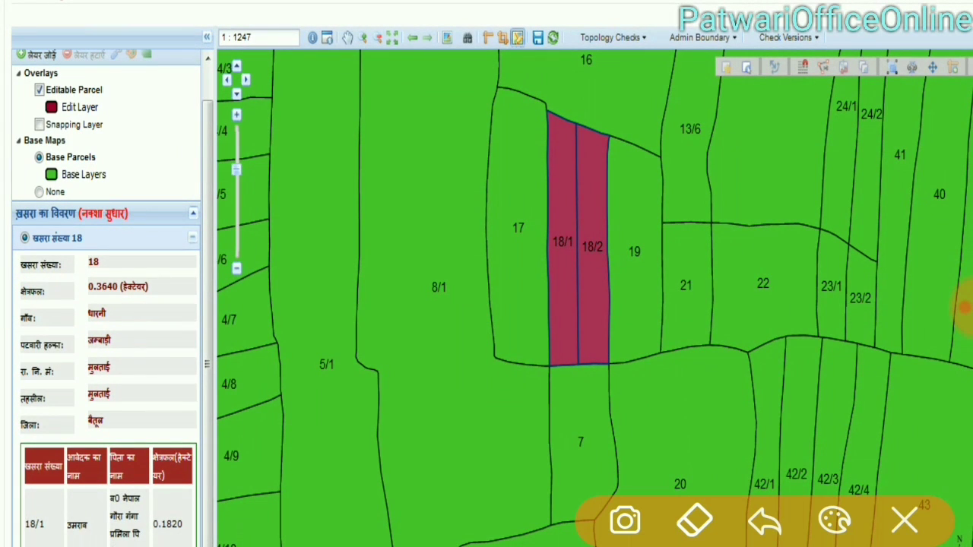
{"action": "mouse_move", "coordinate": [568, 198]}
{"action": "left_mouse_down"}
{"action": "mouse_move", "coordinate": [531, 297]}
{"action": "mouse_move", "coordinate": [574, 297]}
{"action": "left_mouse_up"}
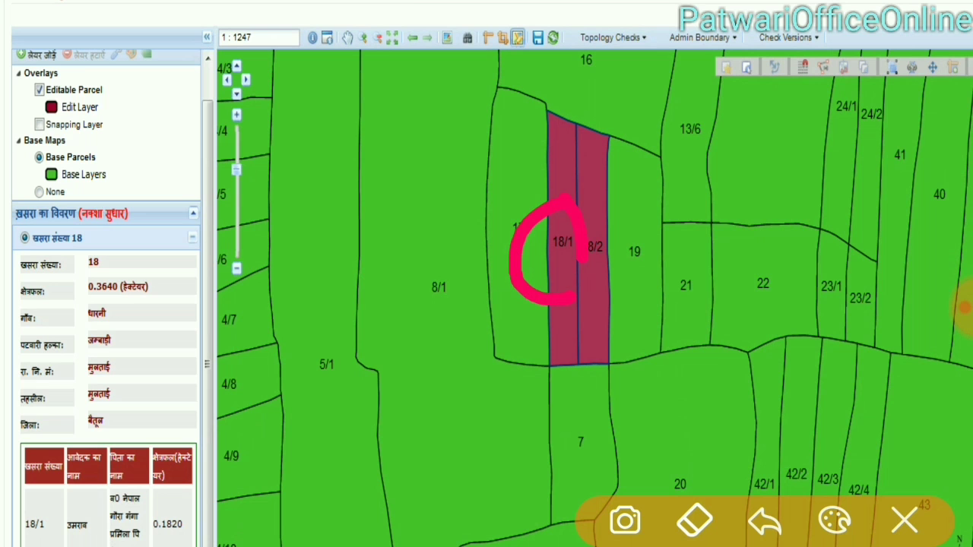
{"action": "mouse_move", "coordinate": [581, 196]}
{"action": "left_mouse_down"}
{"action": "mouse_move", "coordinate": [646, 228]}
{"action": "mouse_move", "coordinate": [608, 308]}
{"action": "left_mouse_up"}
{"action": "left_click", "coordinate": [905, 521]}
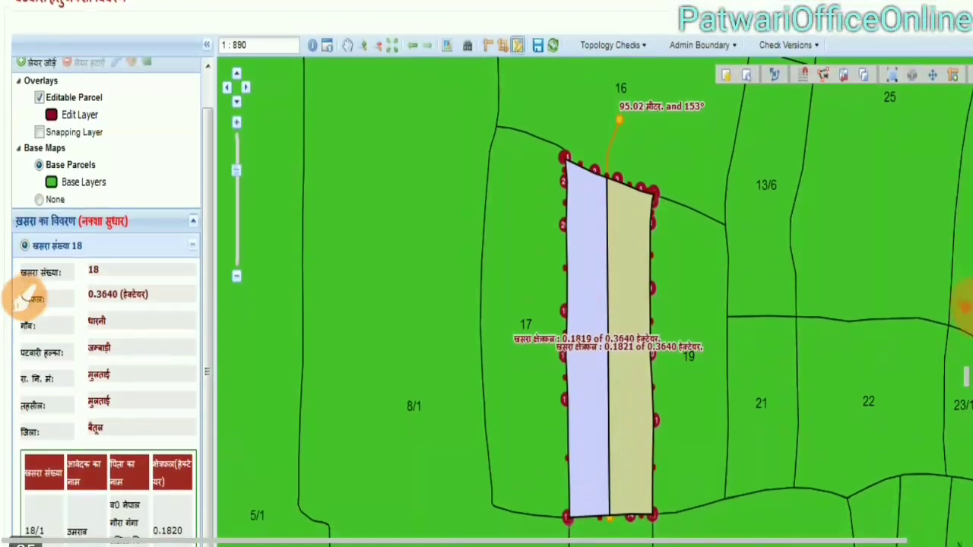
Circle the lower and upper ends of the dividing line on parcel 18's second split example and close the overlay.
{"action": "left_click", "coordinate": [26, 298]}
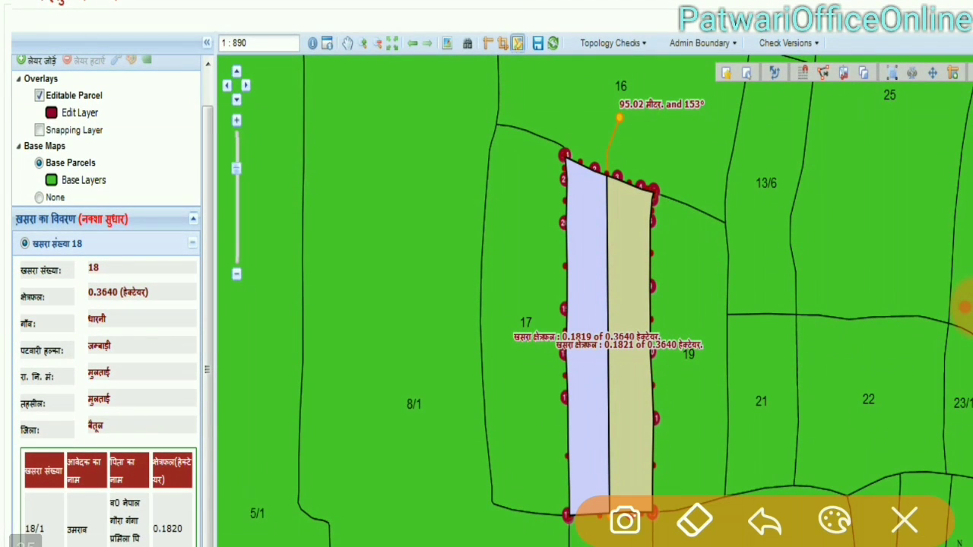
{"action": "left_click", "coordinate": [904, 521]}
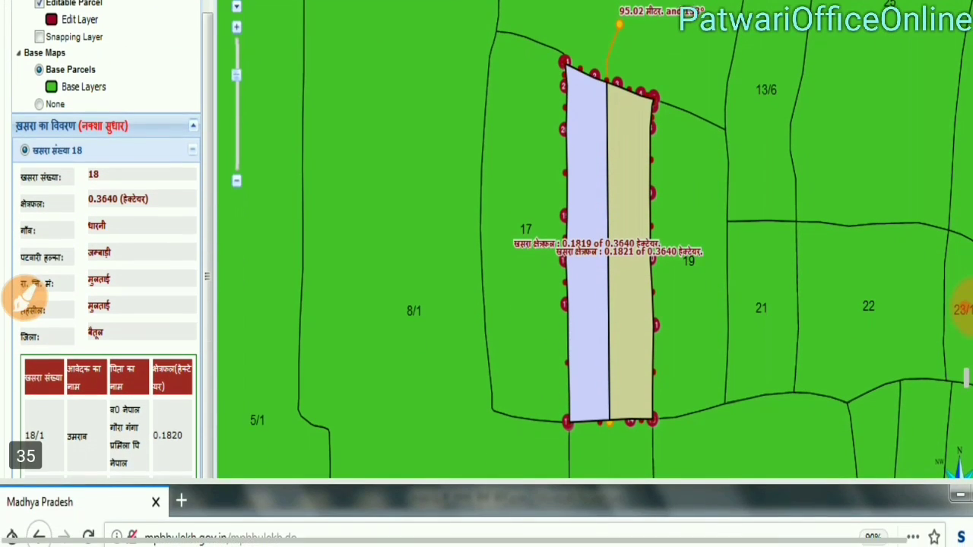
{"action": "left_click", "coordinate": [22, 297]}
{"action": "left_click_drag", "start_coordinate": [620, 374], "coordinate": [586, 386]}
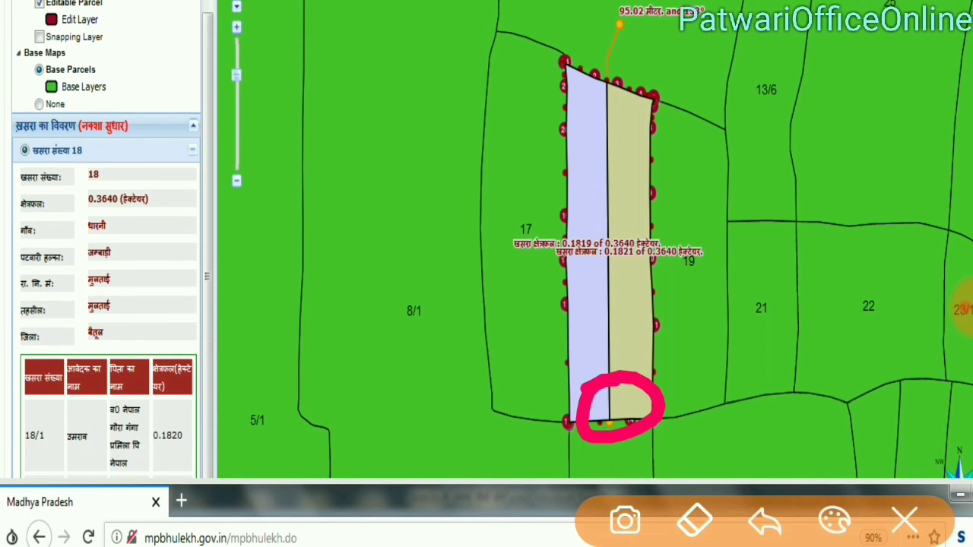
{"action": "mouse_move", "coordinate": [608, 55]}
{"action": "left_mouse_down"}
{"action": "mouse_move", "coordinate": [631, 141]}
{"action": "mouse_move", "coordinate": [646, 53]}
{"action": "mouse_move", "coordinate": [566, 76]}
{"action": "left_mouse_up"}
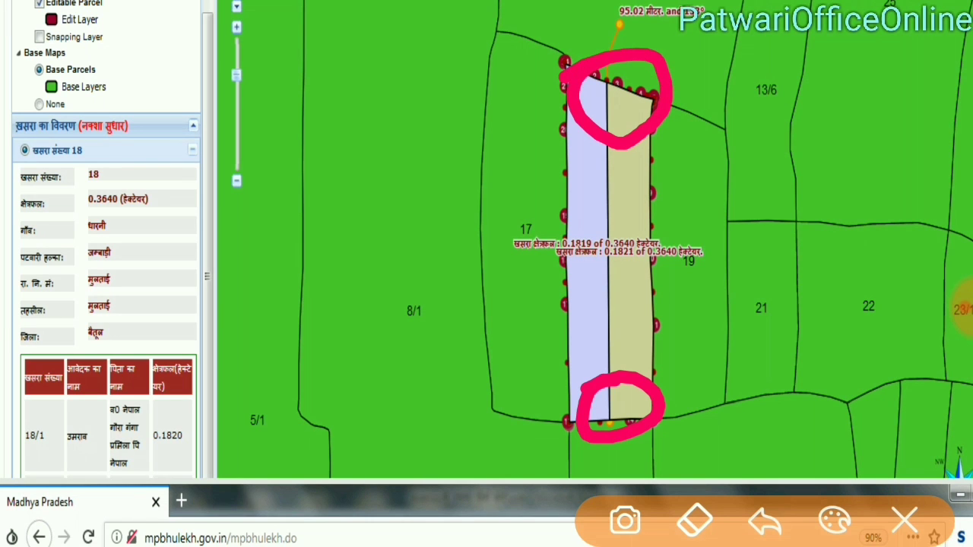
{"action": "left_click", "coordinate": [904, 521]}
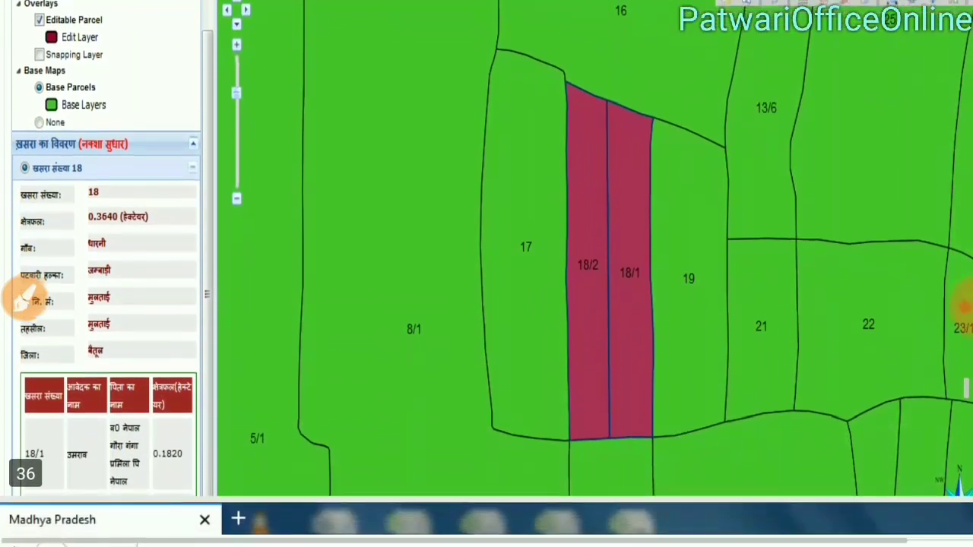
Mark the 18/2 and 18/1 labels on the map with swapped numbering, and move on to the backlog map division page for 158/1.
{"action": "left_click", "coordinate": [23, 298]}
{"action": "mouse_move", "coordinate": [596, 226]}
{"action": "left_mouse_down"}
{"action": "mouse_move", "coordinate": [527, 300]}
{"action": "mouse_move", "coordinate": [618, 293]}
{"action": "mouse_move", "coordinate": [549, 230]}
{"action": "left_mouse_up"}
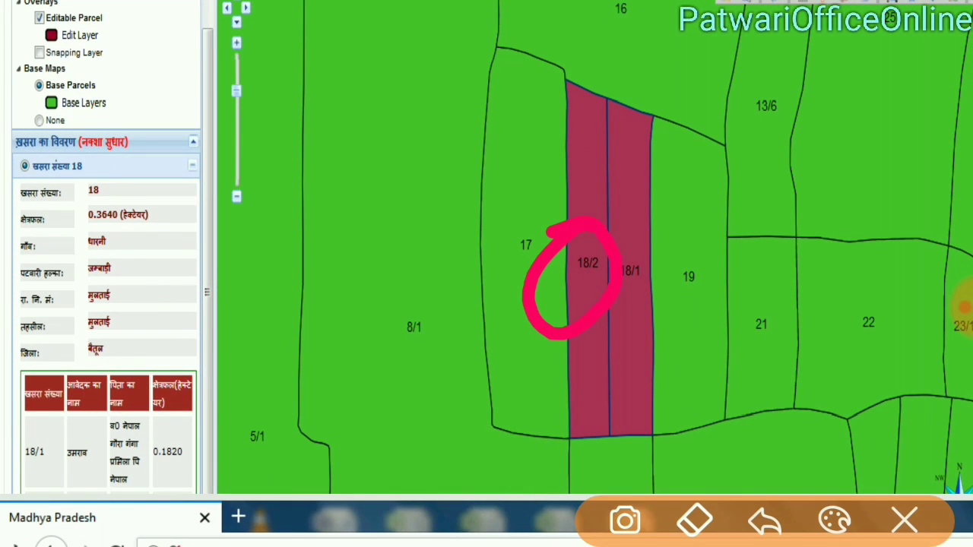
{"action": "mouse_move", "coordinate": [676, 232]}
{"action": "left_mouse_down"}
{"action": "mouse_move", "coordinate": [650, 234]}
{"action": "mouse_move", "coordinate": [631, 338]}
{"action": "mouse_move", "coordinate": [695, 328]}
{"action": "left_mouse_up"}
{"action": "left_click_drag", "start_coordinate": [678, 225], "coordinate": [673, 353]}
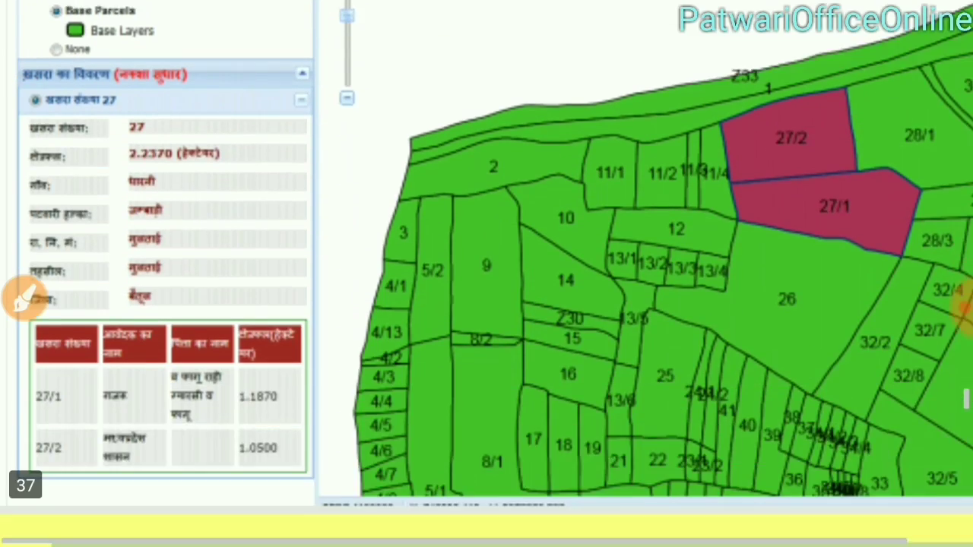
{"action": "scroll", "coordinate": [486, 273], "scroll_direction": "down", "scroll_amount": 5}
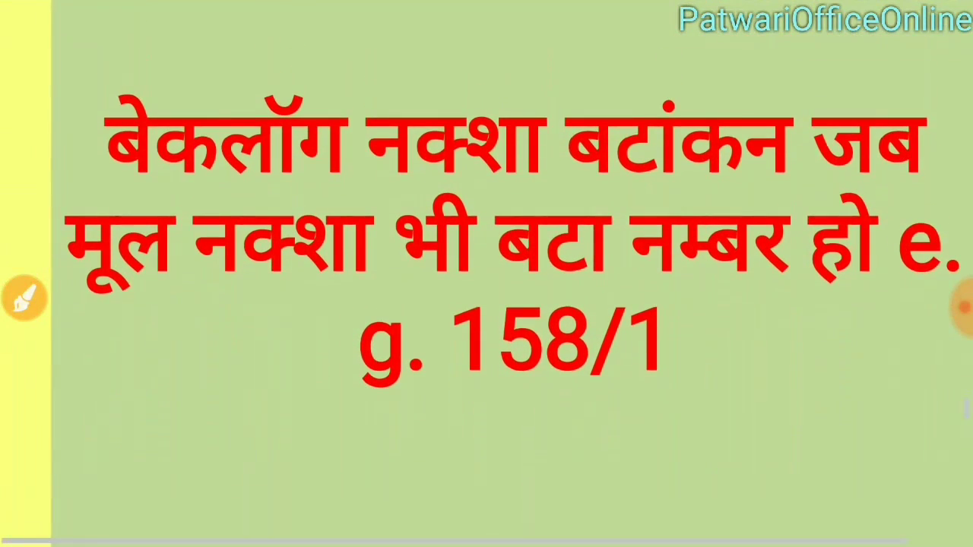